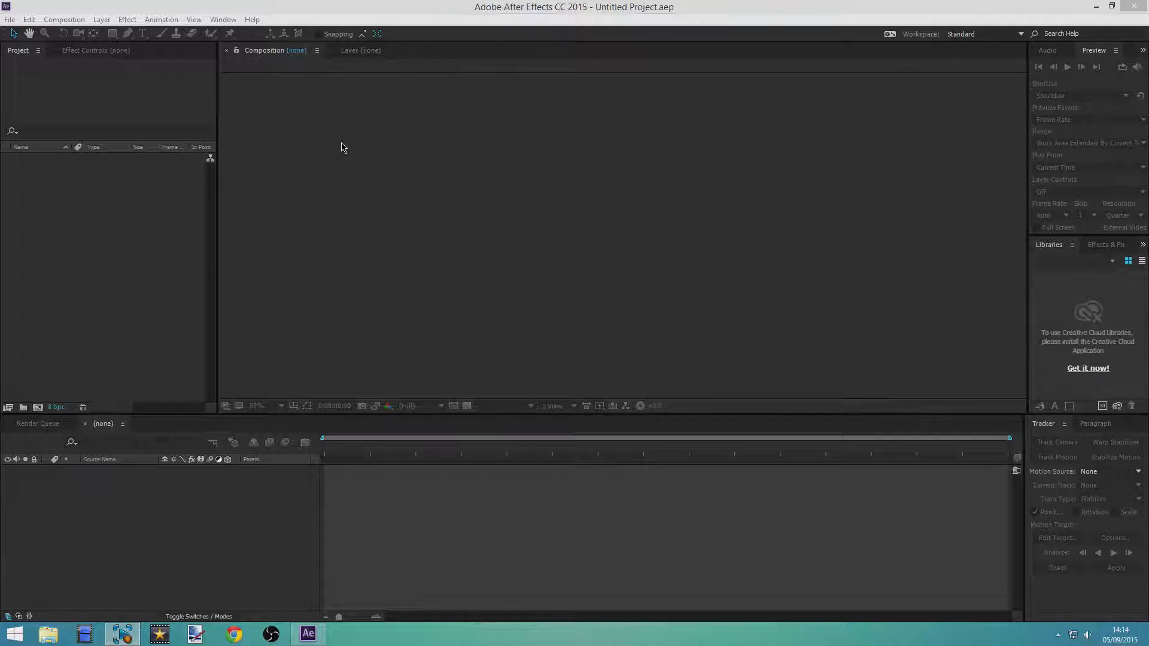
Import FOOTAGECRATE-MuzzleFlashFront3.mov and MVI_0970.MOV from the recent footage, and create a composition from MVI_0970.MOV
{"action": "left_click", "coordinate": [10, 20]}
{"action": "mouse_move", "coordinate": [81, 202]}
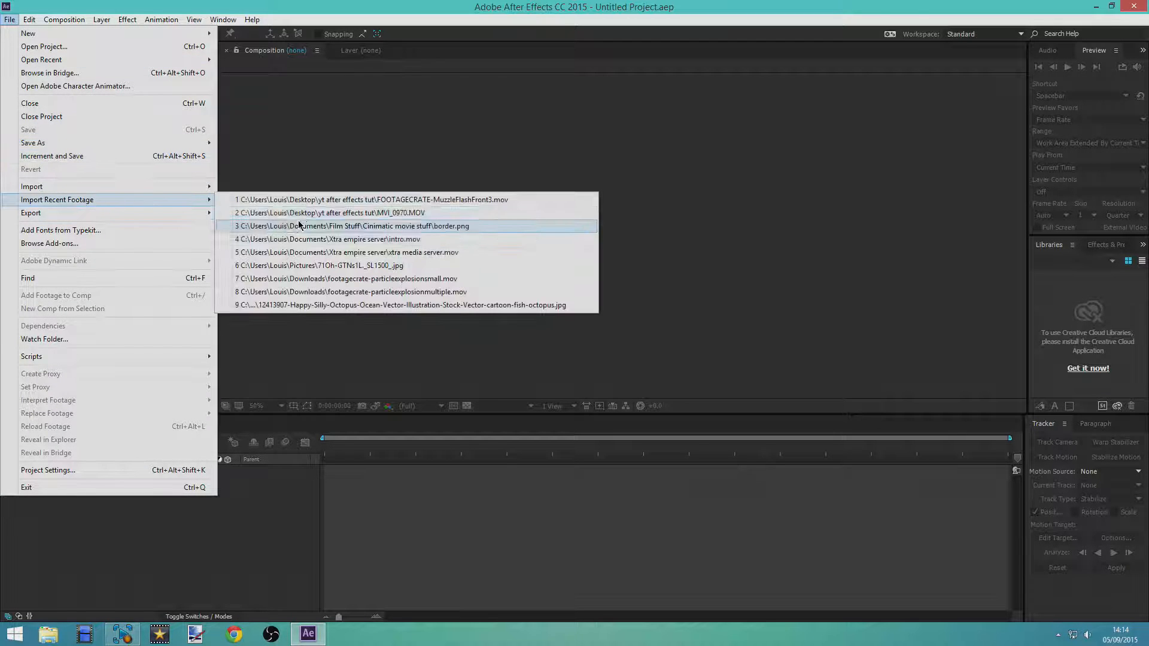
{"action": "left_click", "coordinate": [309, 201]}
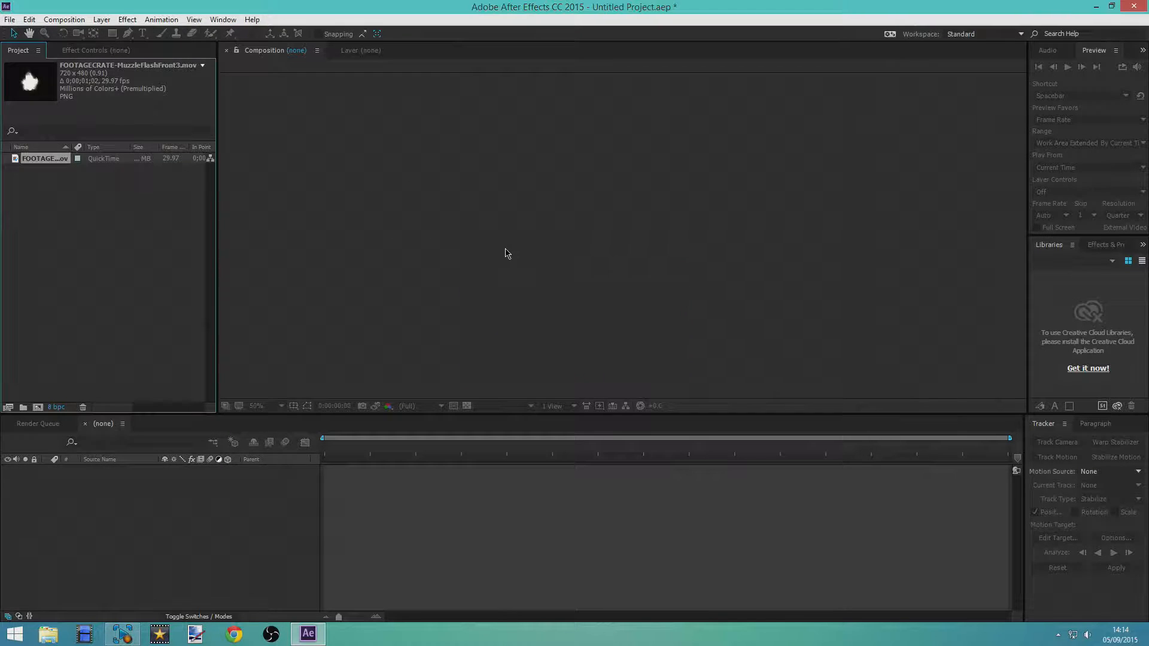
{"action": "left_click", "coordinate": [10, 20]}
{"action": "mouse_move", "coordinate": [96, 201]}
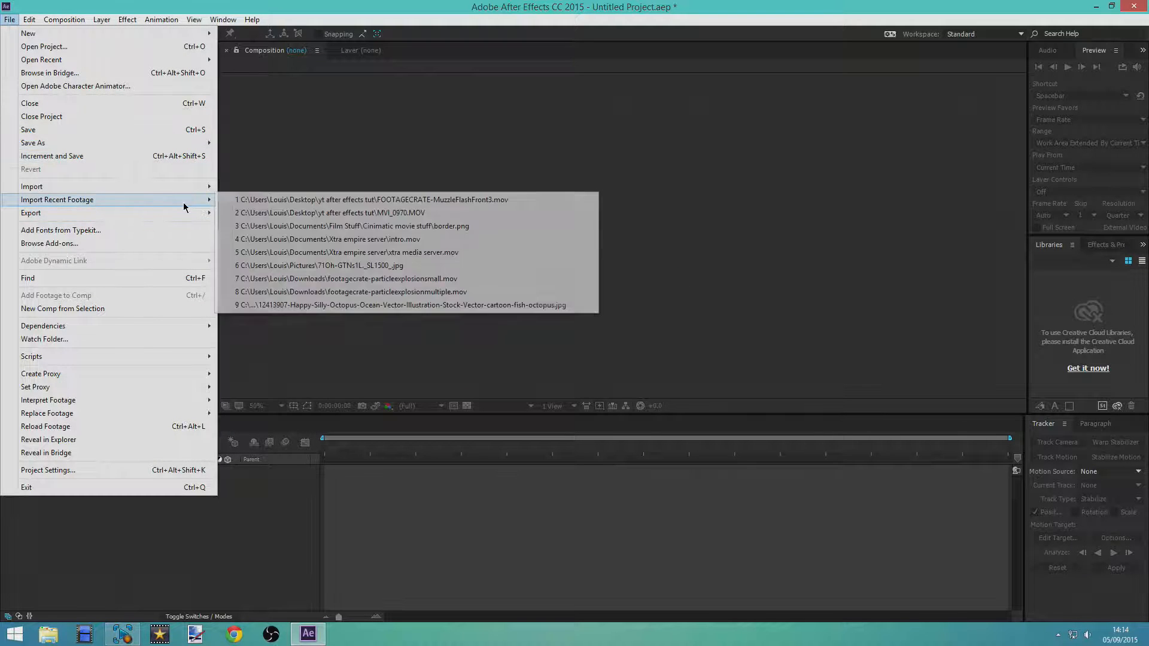
{"action": "left_click", "coordinate": [317, 214]}
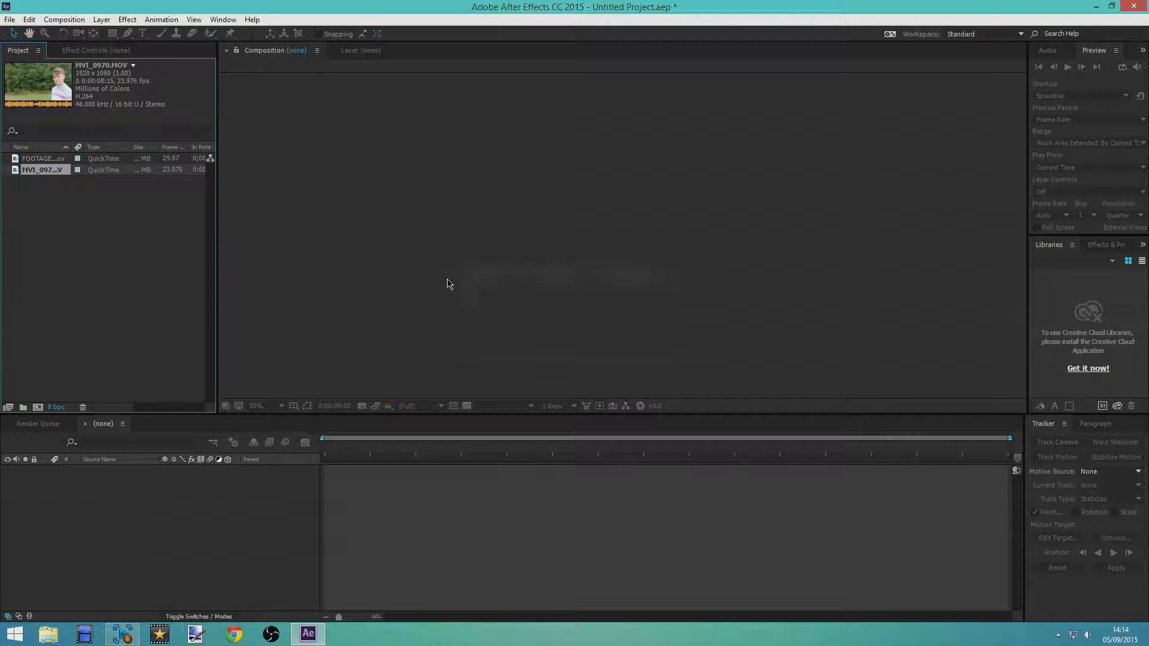
{"action": "left_click_drag", "start_coordinate": [48, 170], "coordinate": [381, 386]}
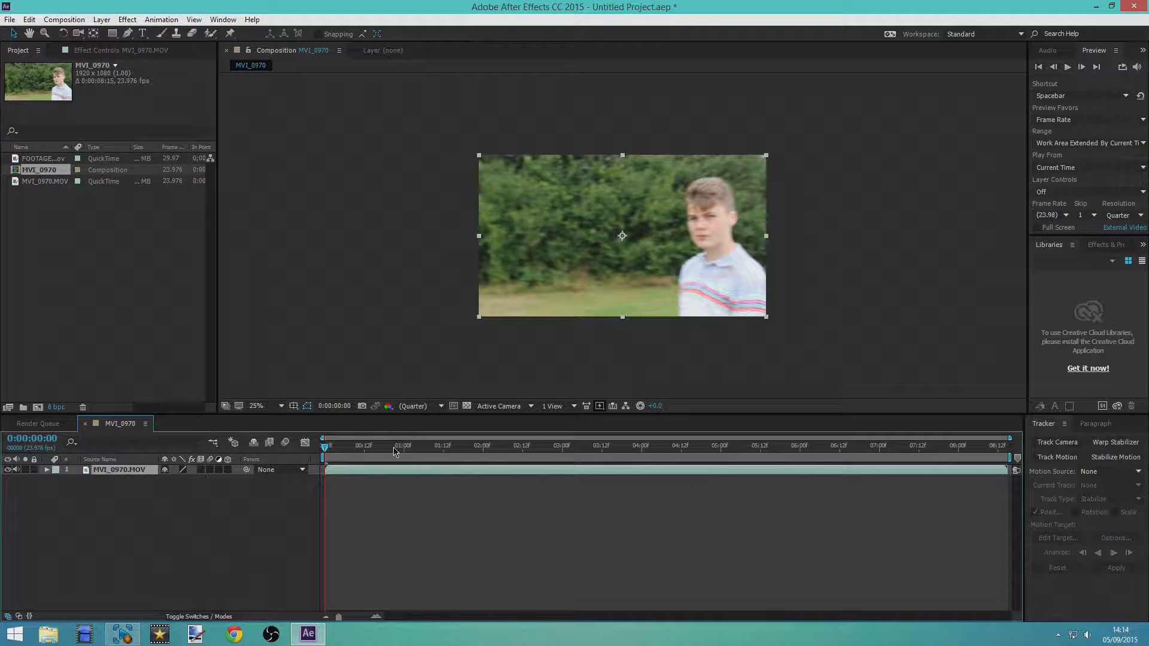
Move the current time to the frame at 0:00:05:17, where the gun's barrel points towards the camera
{"action": "left_click_drag", "start_coordinate": [327, 449], "coordinate": [642, 472]}
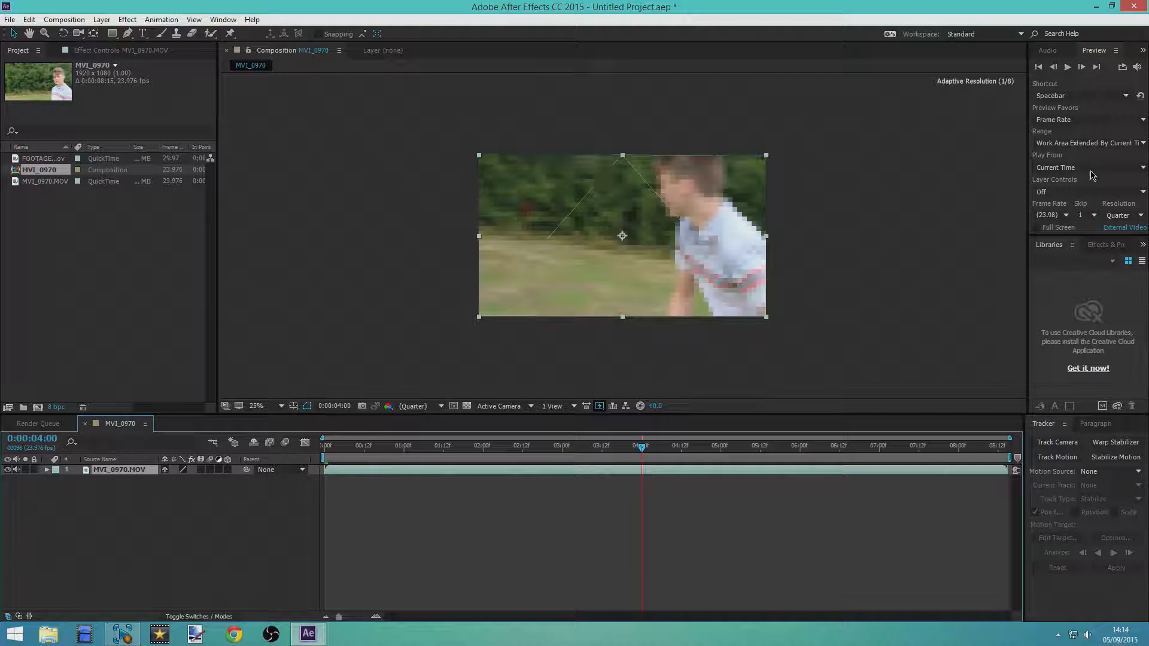
{"action": "left_click", "coordinate": [1084, 68]}
{"action": "left_click", "coordinate": [1083, 68]}
{"action": "left_click", "coordinate": [1084, 69]}
{"action": "left_click", "coordinate": [1083, 69]}
{"action": "left_click", "coordinate": [1083, 68]}
{"action": "left_click", "coordinate": [1084, 69]}
{"action": "left_click", "coordinate": [1084, 69]}
{"action": "left_click", "coordinate": [1084, 69]}
{"action": "left_click", "coordinate": [1084, 69]}
{"action": "left_click", "coordinate": [1083, 69]}
{"action": "left_click", "coordinate": [1083, 69]}
{"action": "left_click", "coordinate": [1083, 69]}
{"action": "left_click", "coordinate": [1083, 69]}
{"action": "left_click", "coordinate": [1083, 68]}
{"action": "left_click", "coordinate": [1083, 69]}
{"action": "left_click", "coordinate": [1084, 69]}
{"action": "left_click", "coordinate": [1084, 69]}
{"action": "left_click", "coordinate": [1084, 69]}
{"action": "left_click", "coordinate": [1083, 69]}
{"action": "left_click", "coordinate": [1084, 69]}
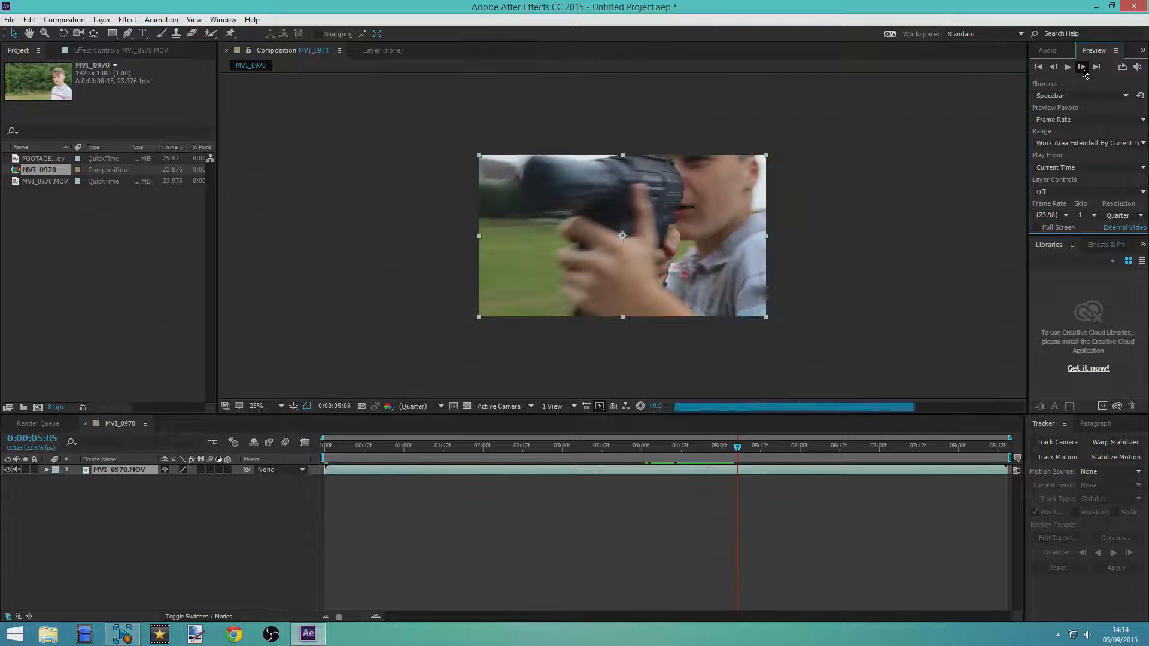
{"action": "left_click", "coordinate": [1083, 68]}
{"action": "left_click", "coordinate": [1083, 69]}
{"action": "left_click", "coordinate": [1084, 69]}
{"action": "left_click", "coordinate": [1084, 69]}
{"action": "left_click", "coordinate": [1084, 69]}
{"action": "left_click", "coordinate": [1084, 69]}
{"action": "left_click", "coordinate": [1083, 68]}
{"action": "left_click", "coordinate": [1083, 69]}
{"action": "left_click", "coordinate": [1083, 69]}
{"action": "left_click", "coordinate": [1083, 69]}
{"action": "left_click", "coordinate": [1084, 68]}
{"action": "left_click", "coordinate": [1083, 69]}
{"action": "left_click", "coordinate": [1083, 68]}
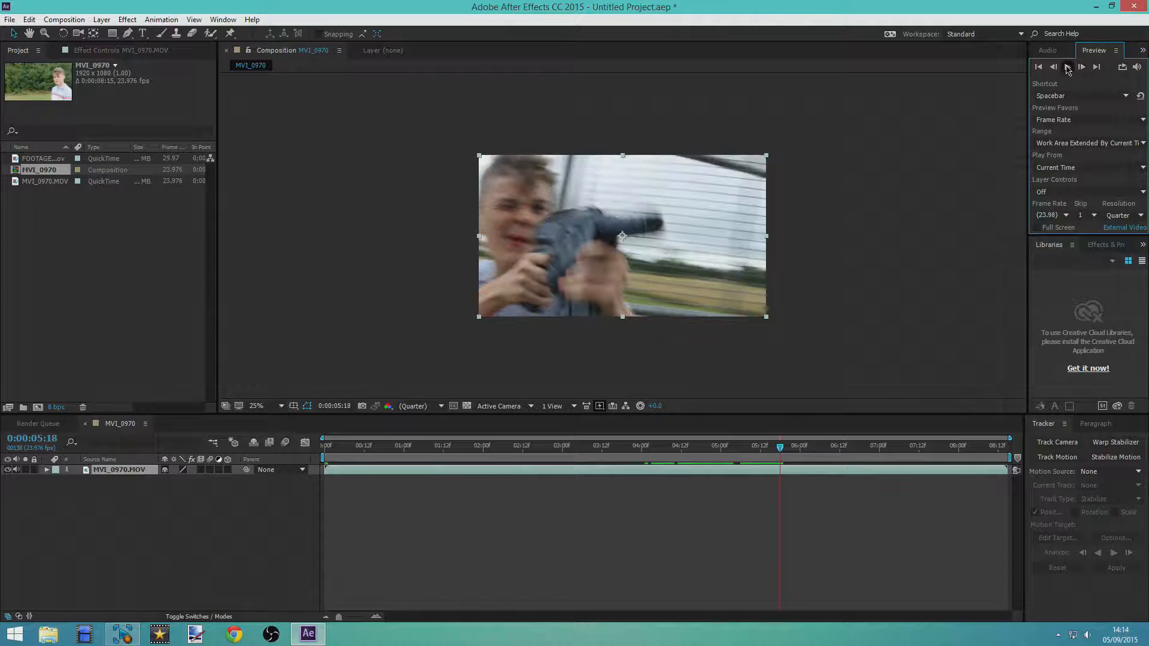
{"action": "left_click", "coordinate": [1056, 69]}
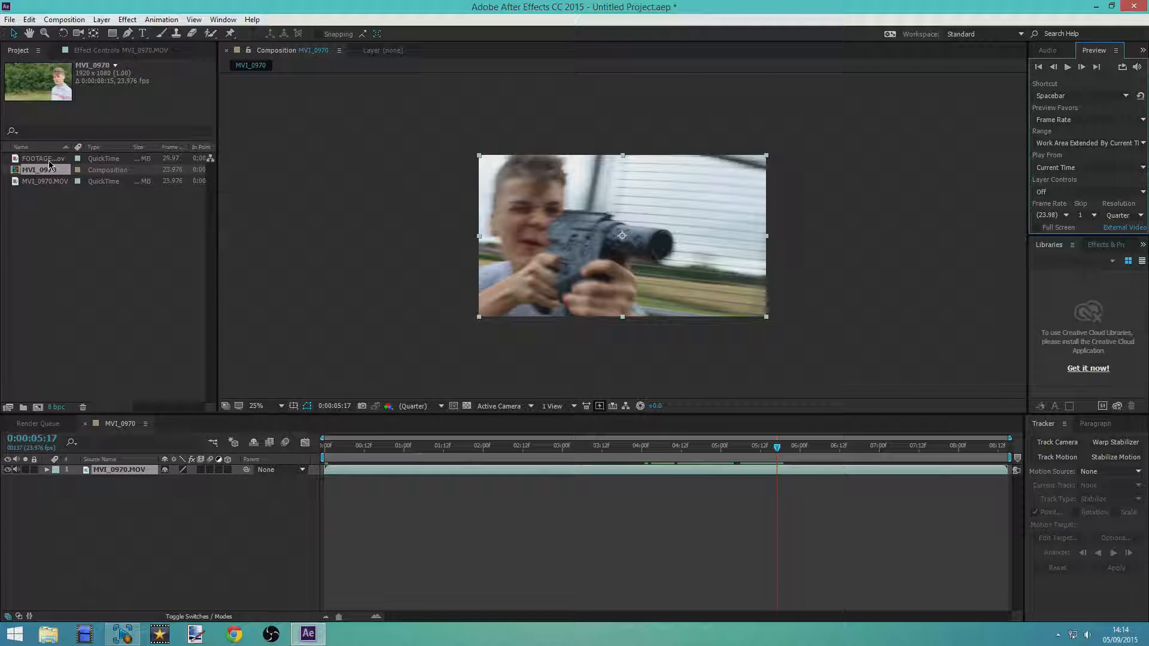
Add the muzzle flash clip above the video, starting at 0:00:05:17, and place it on the tip of the gun barrel
{"action": "left_click_drag", "start_coordinate": [49, 160], "coordinate": [667, 252]}
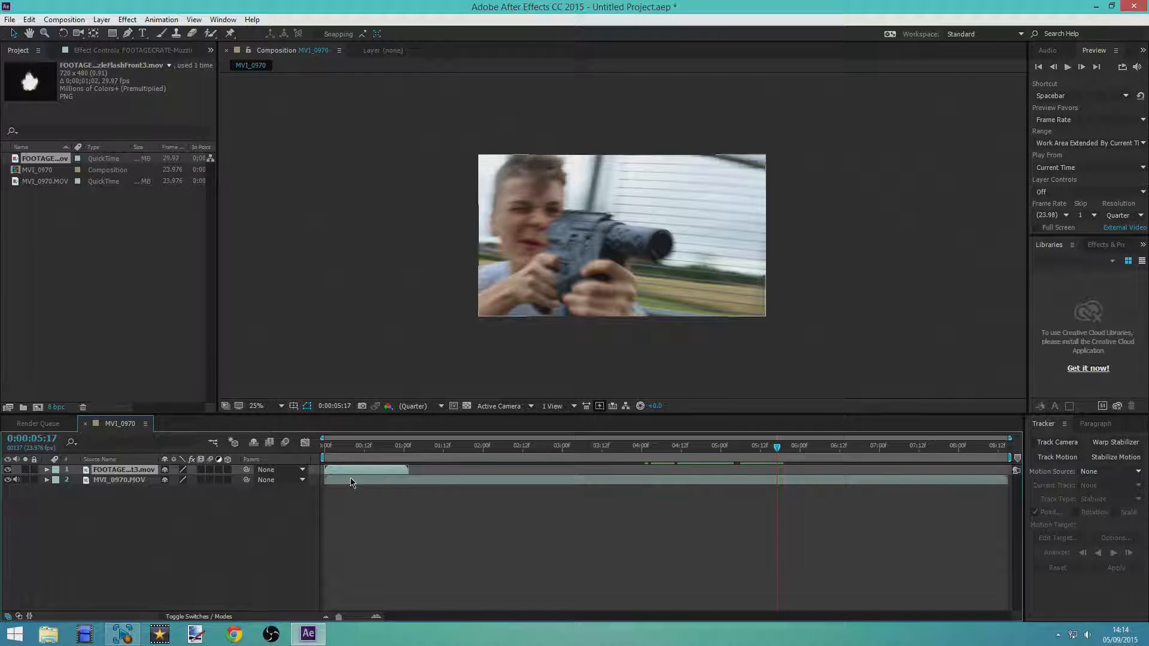
{"action": "left_click_drag", "start_coordinate": [384, 470], "coordinate": [808, 471]}
{"action": "mouse_move", "coordinate": [673, 252]}
{"action": "left_mouse_down"}
{"action": "mouse_move", "coordinate": [666, 234]}
{"action": "mouse_move", "coordinate": [670, 247]}
{"action": "left_mouse_up"}
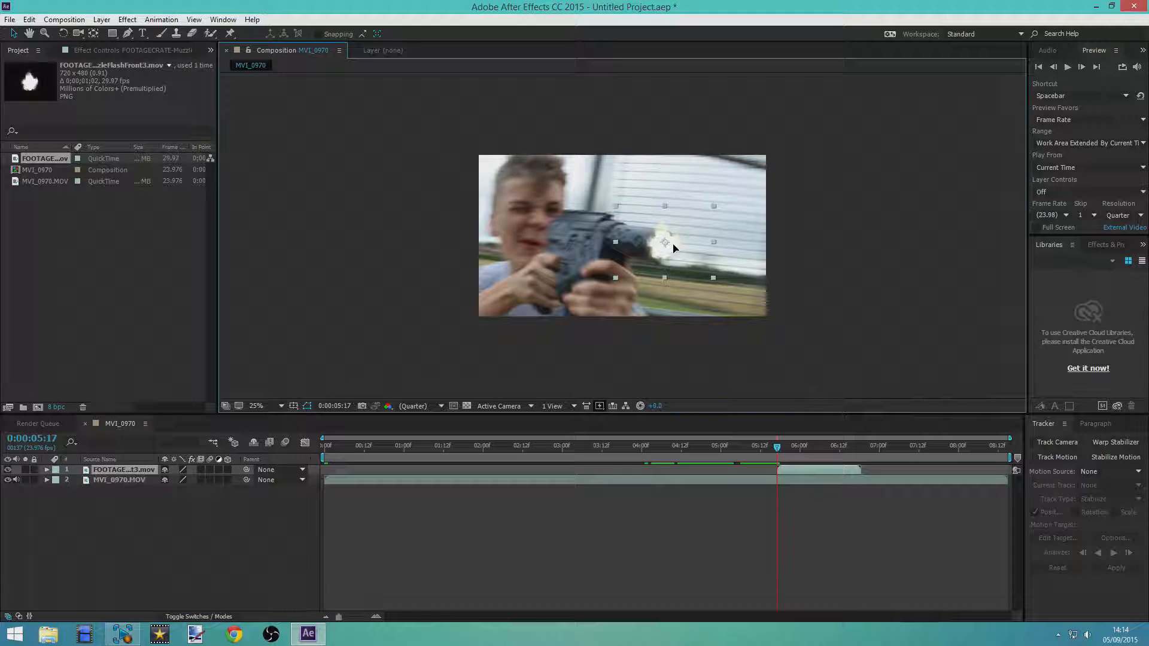
Enlarge the muzzle flash to well over twice its size and readjust its position over the end of the barrel
{"action": "left_click_drag", "start_coordinate": [716, 208], "coordinate": [790, 157]}
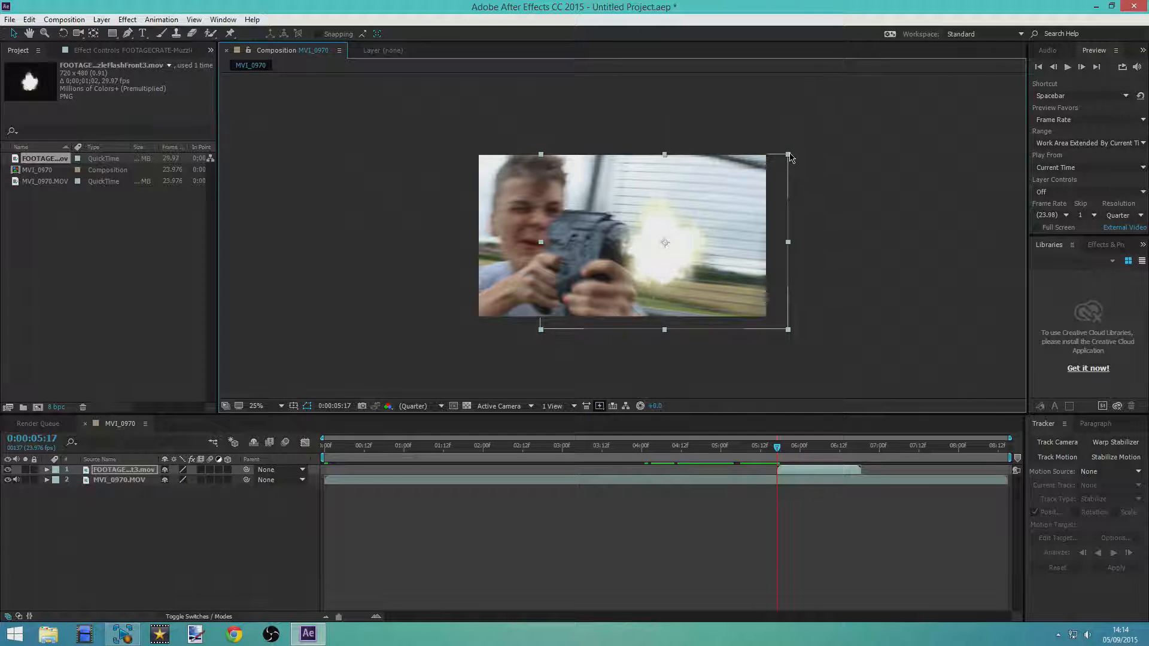
{"action": "left_click_drag", "start_coordinate": [719, 232], "coordinate": [688, 266]}
{"action": "mouse_move", "coordinate": [789, 157]}
{"action": "left_mouse_down"}
{"action": "mouse_move", "coordinate": [901, 89]}
{"action": "mouse_move", "coordinate": [828, 129]}
{"action": "mouse_move", "coordinate": [781, 175]}
{"action": "mouse_move", "coordinate": [803, 154]}
{"action": "mouse_move", "coordinate": [794, 150]}
{"action": "left_mouse_up"}
{"action": "mouse_move", "coordinate": [694, 254]}
{"action": "left_mouse_down"}
{"action": "mouse_move", "coordinate": [759, 226]}
{"action": "mouse_move", "coordinate": [755, 249]}
{"action": "mouse_move", "coordinate": [709, 297]}
{"action": "mouse_move", "coordinate": [686, 275]}
{"action": "mouse_move", "coordinate": [698, 258]}
{"action": "left_mouse_up"}
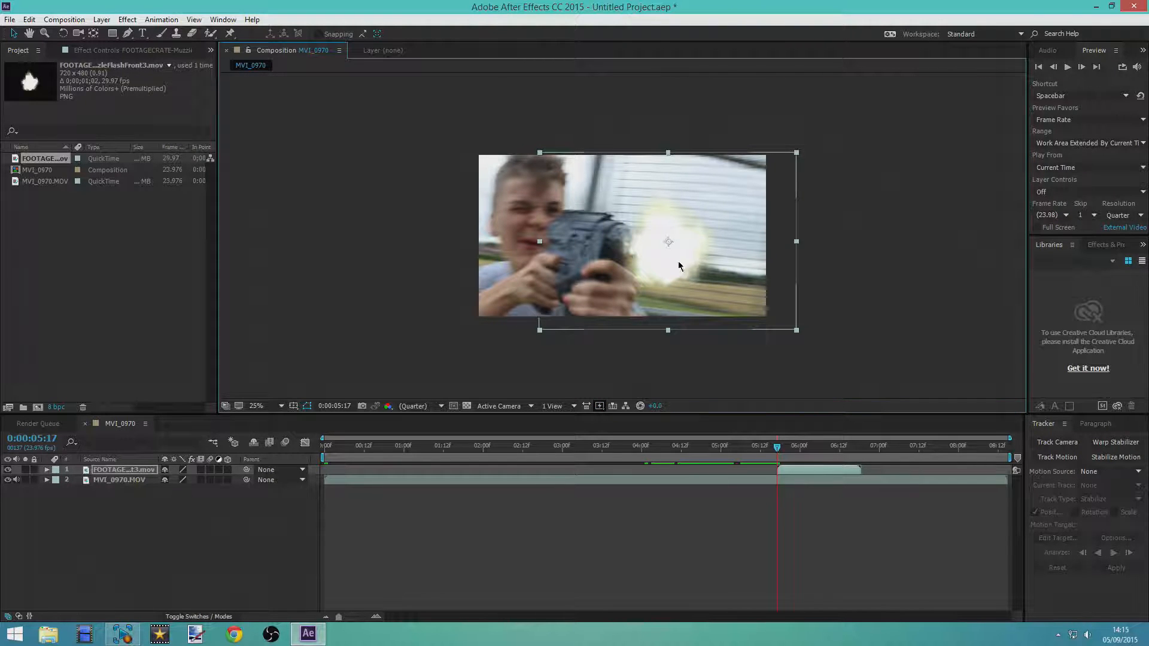
Make the muzzle flash a 3D layer and rotate it slightly in depth to match the gun's direction
{"action": "left_click", "coordinate": [227, 470]}
{"action": "left_click", "coordinate": [66, 37]}
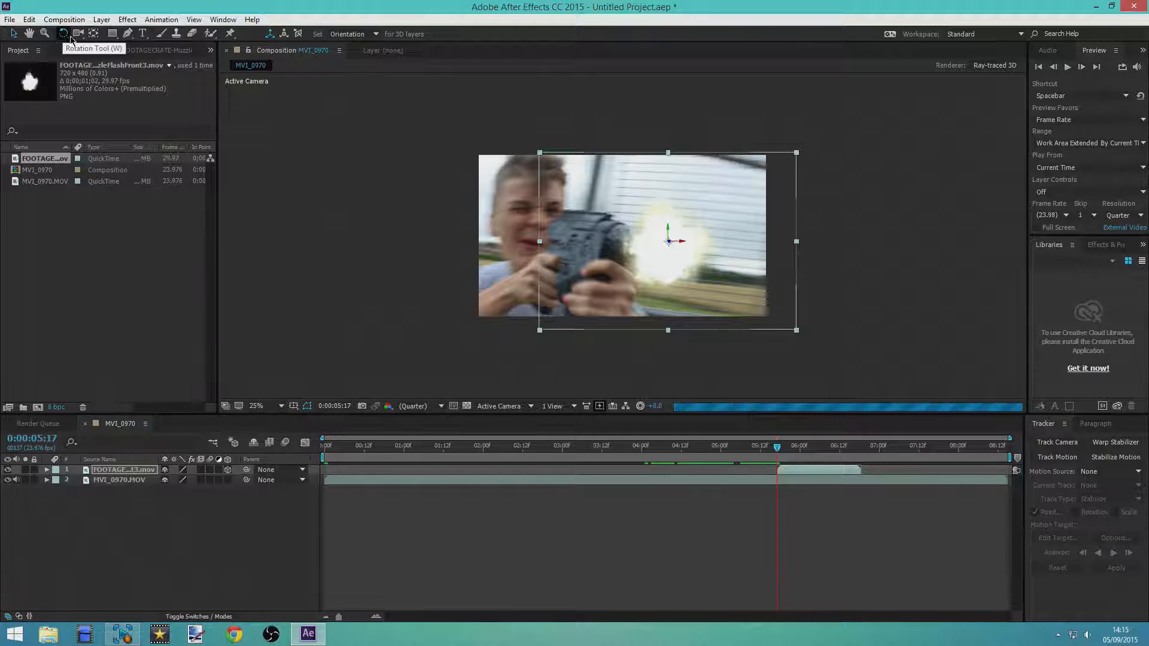
{"action": "mouse_move", "coordinate": [683, 246]}
{"action": "left_mouse_down"}
{"action": "mouse_move", "coordinate": [709, 251]}
{"action": "mouse_move", "coordinate": [671, 249]}
{"action": "mouse_move", "coordinate": [687, 242]}
{"action": "mouse_move", "coordinate": [691, 257]}
{"action": "left_mouse_up"}
{"action": "key", "text": "ctrl+z"}
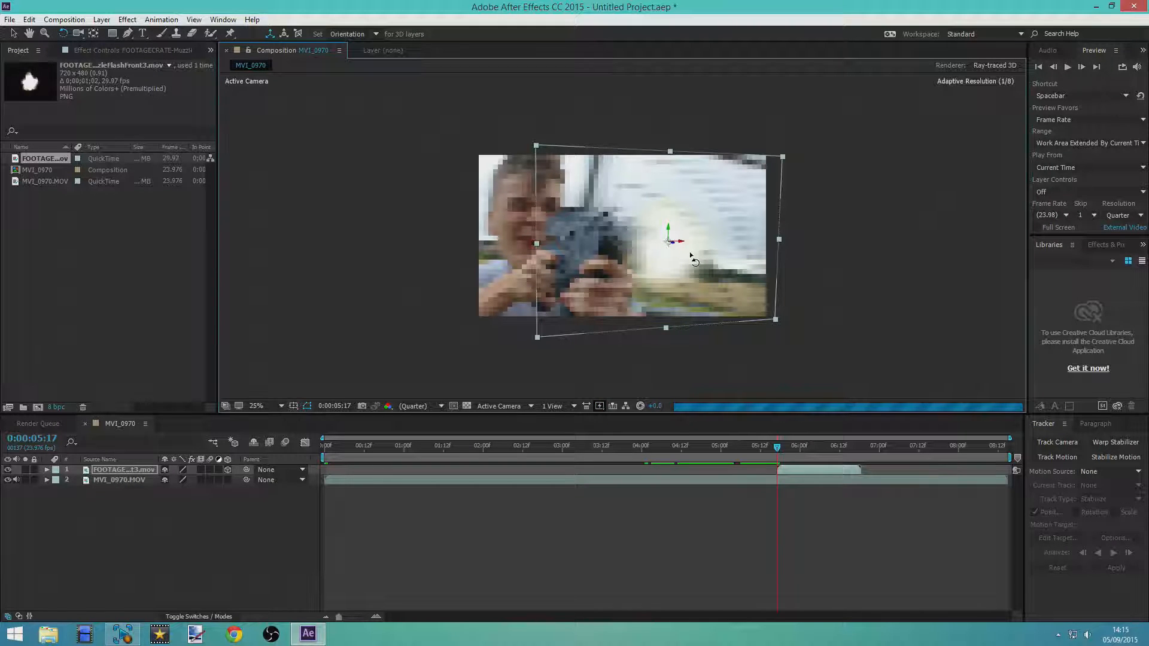
{"action": "left_click", "coordinate": [781, 449]}
{"action": "left_click_drag", "start_coordinate": [782, 451], "coordinate": [777, 452]}
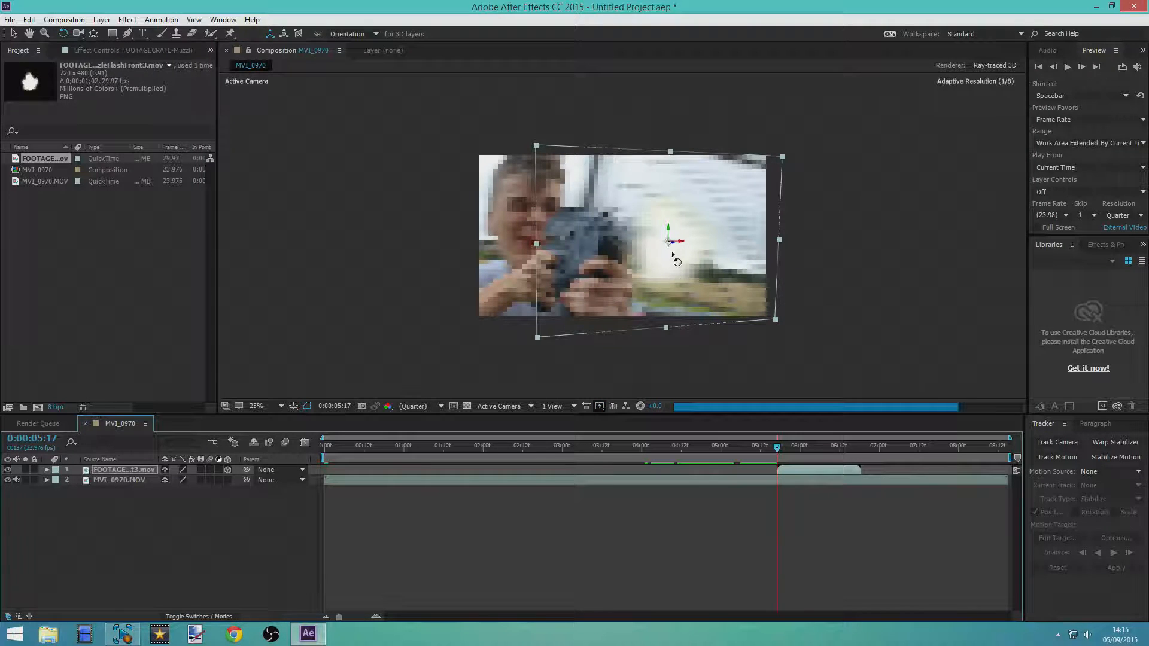
{"action": "left_click_drag", "start_coordinate": [665, 211], "coordinate": [664, 207]}
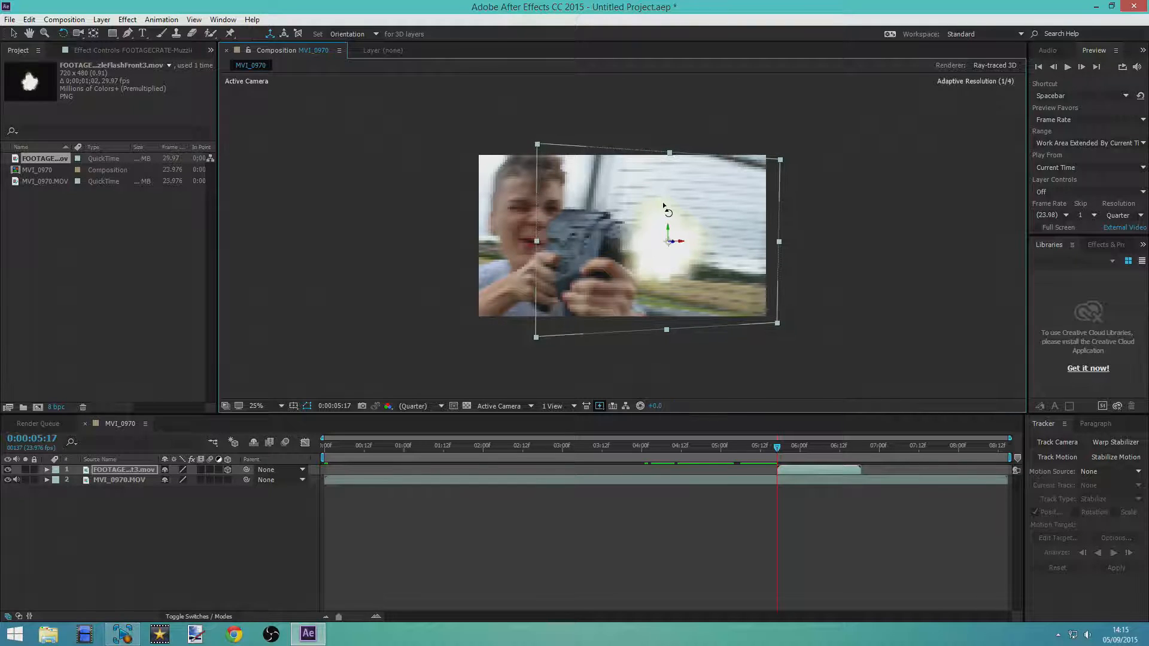
{"action": "left_click", "coordinate": [13, 33]}
Preview the muzzle flash in the footage and return the current time to 0:00:05:17
{"action": "mouse_move", "coordinate": [778, 449]}
{"action": "left_mouse_down"}
{"action": "mouse_move", "coordinate": [810, 450]}
{"action": "mouse_move", "coordinate": [771, 465]}
{"action": "left_mouse_up"}
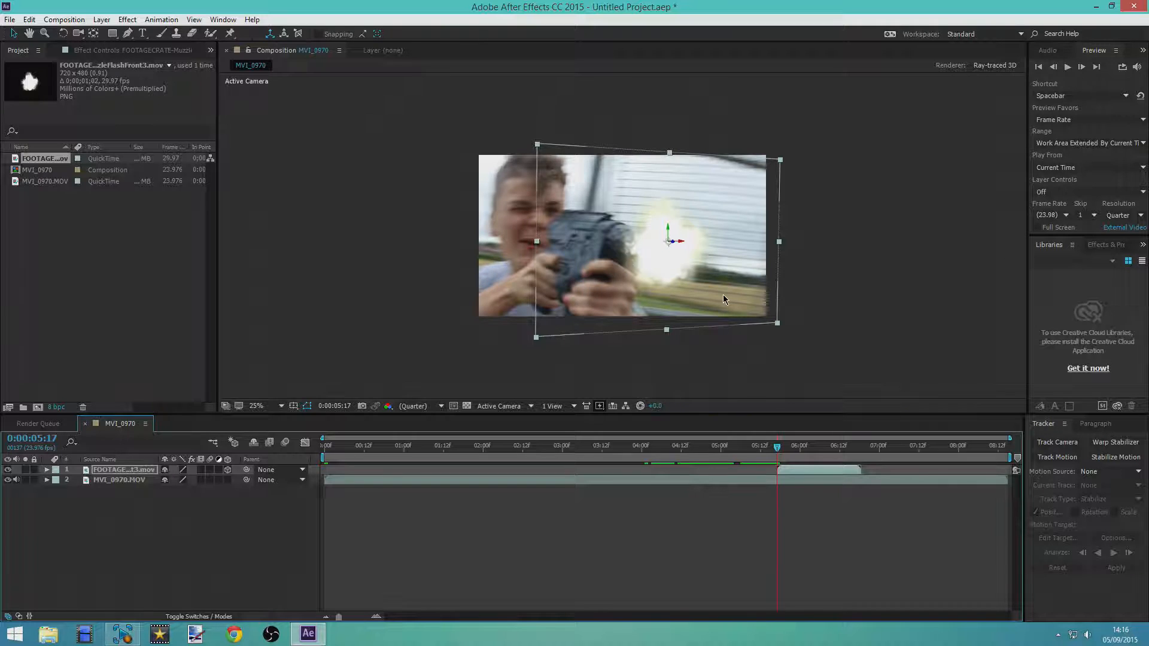
{"action": "key", "text": "space"}
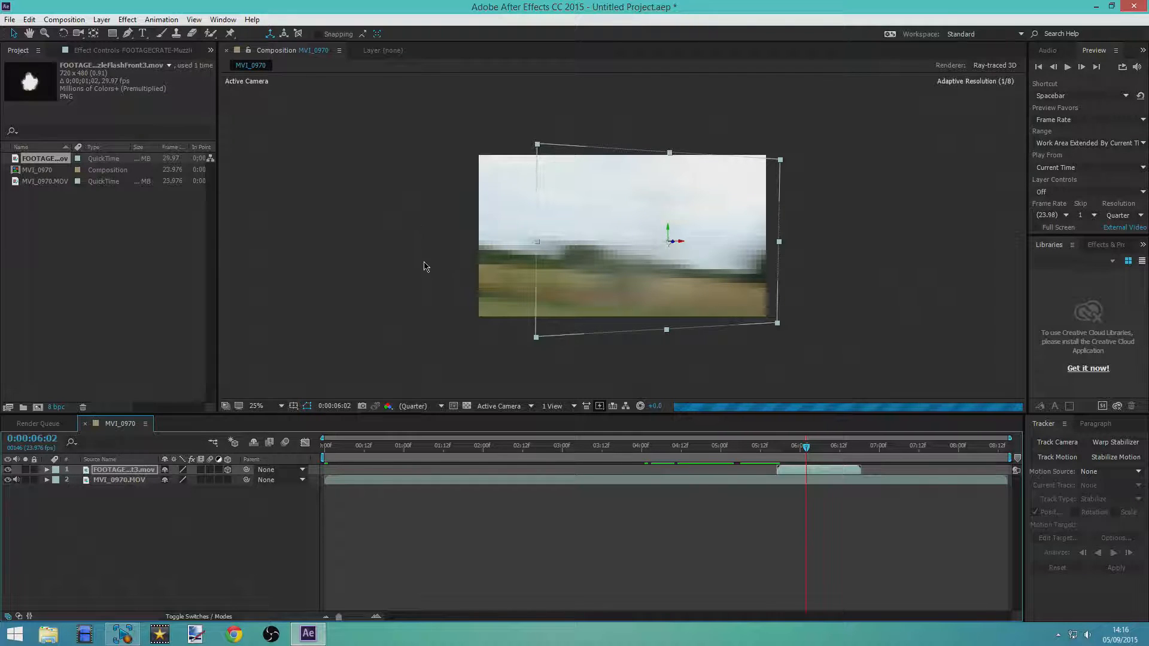
{"action": "left_click_drag", "start_coordinate": [807, 447], "coordinate": [778, 446]}
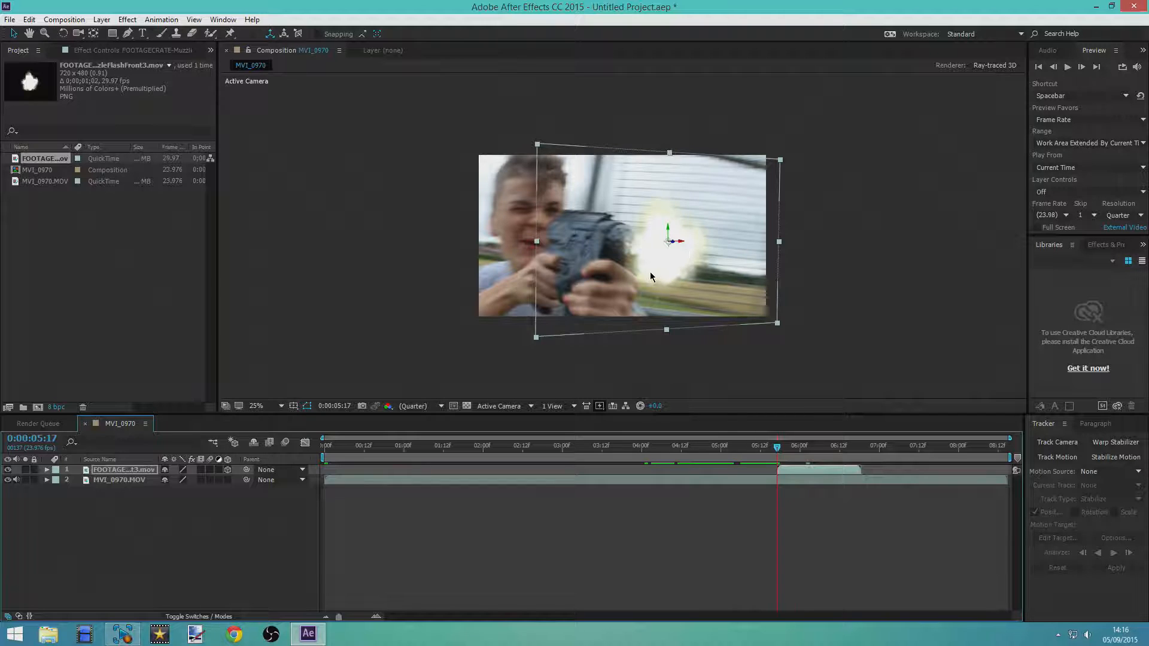
{"action": "scroll", "coordinate": [635, 266], "scroll_direction": "up", "scroll_amount": 2}
{"action": "scroll", "coordinate": [619, 259], "scroll_direction": "down", "scroll_amount": 2}
Create a new solid layer with the orange colour F7A530
{"action": "right_click", "coordinate": [465, 513]}
{"action": "mouse_move", "coordinate": [578, 402]}
{"action": "left_click", "coordinate": [646, 430]}
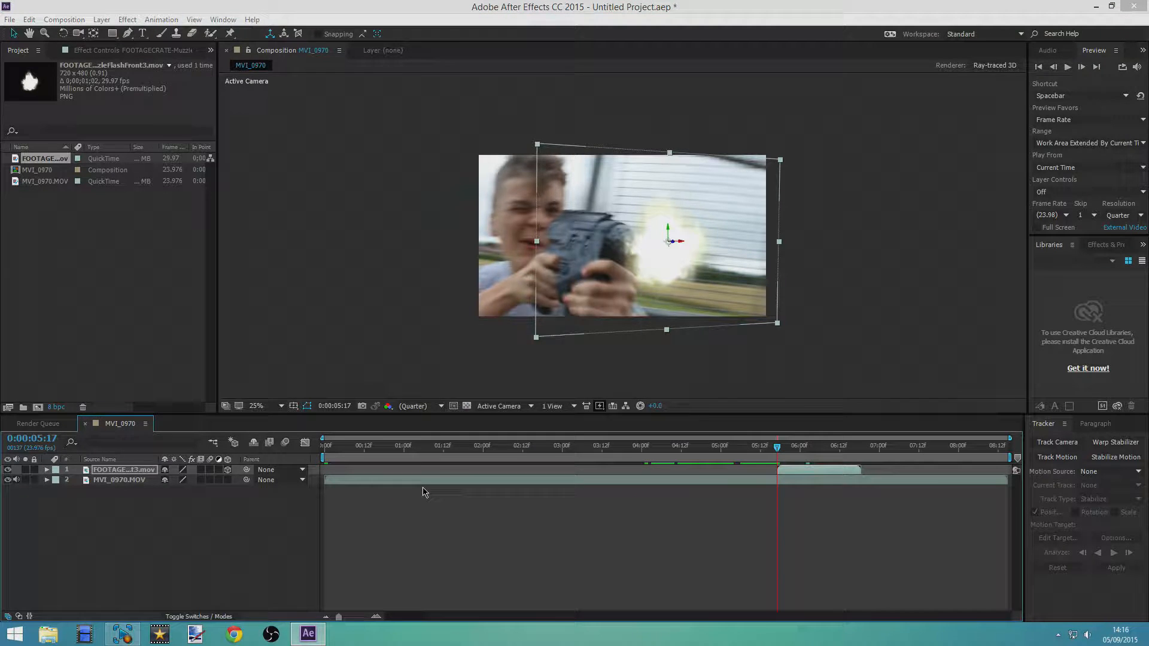
{"action": "left_click", "coordinate": [567, 390]}
{"action": "left_click", "coordinate": [565, 289]}
{"action": "left_click_drag", "start_coordinate": [599, 371], "coordinate": [597, 382]}
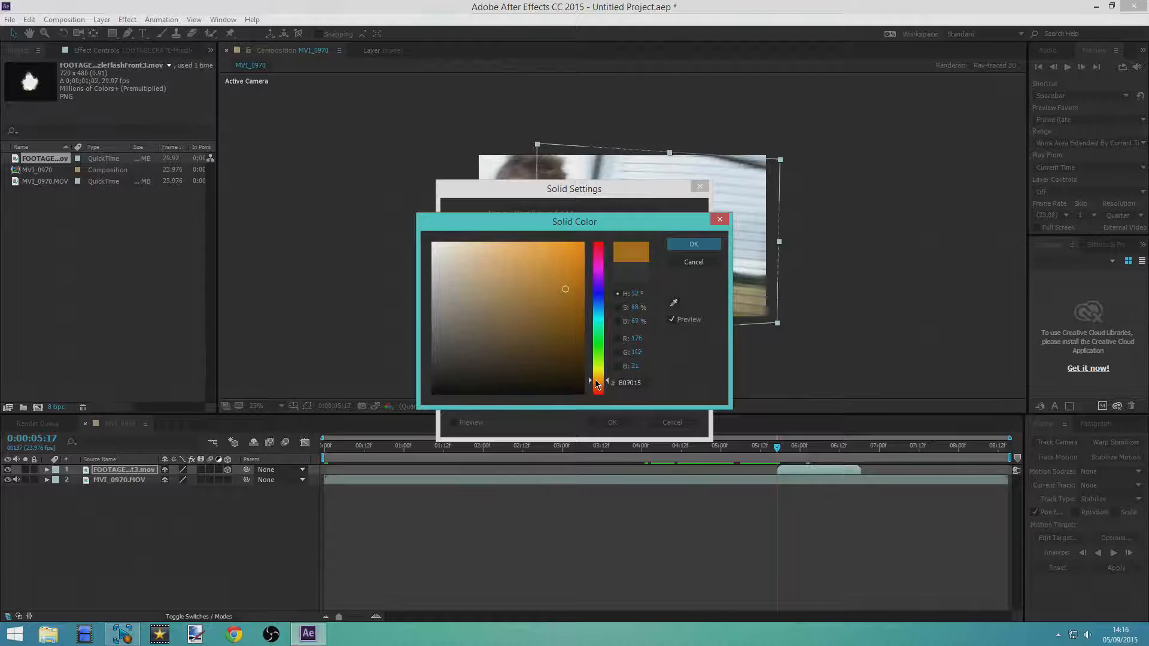
{"action": "mouse_move", "coordinate": [552, 281]}
{"action": "left_mouse_down"}
{"action": "mouse_move", "coordinate": [537, 256]}
{"action": "mouse_move", "coordinate": [551, 249]}
{"action": "left_mouse_up"}
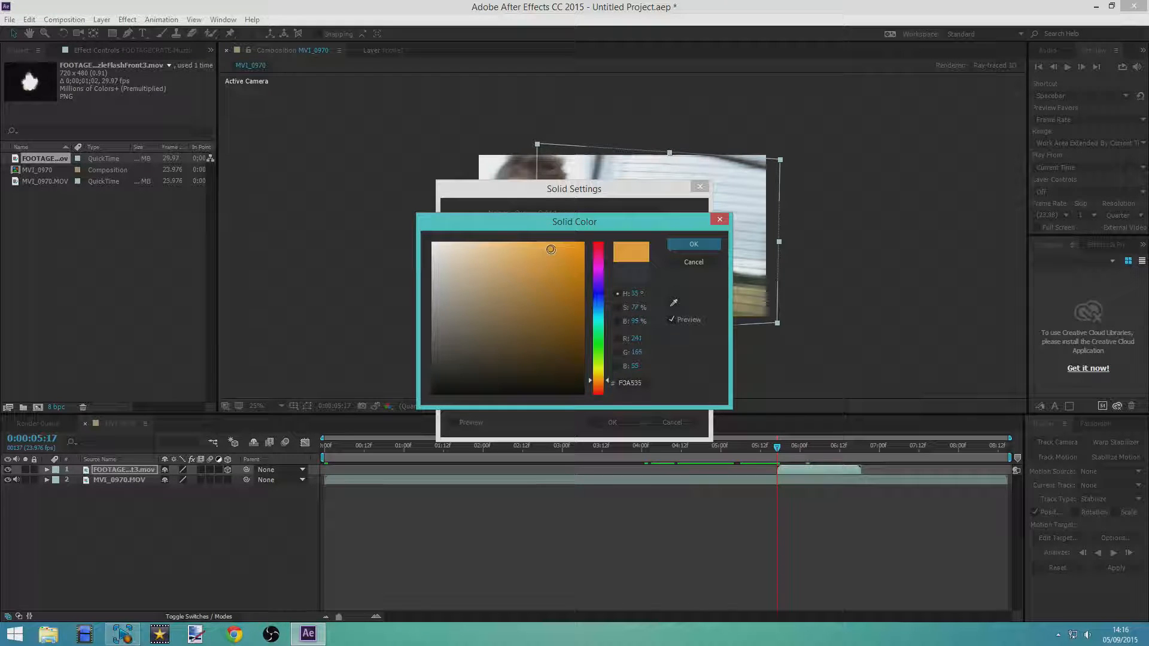
{"action": "left_click", "coordinate": [692, 245]}
{"action": "left_click", "coordinate": [613, 424]}
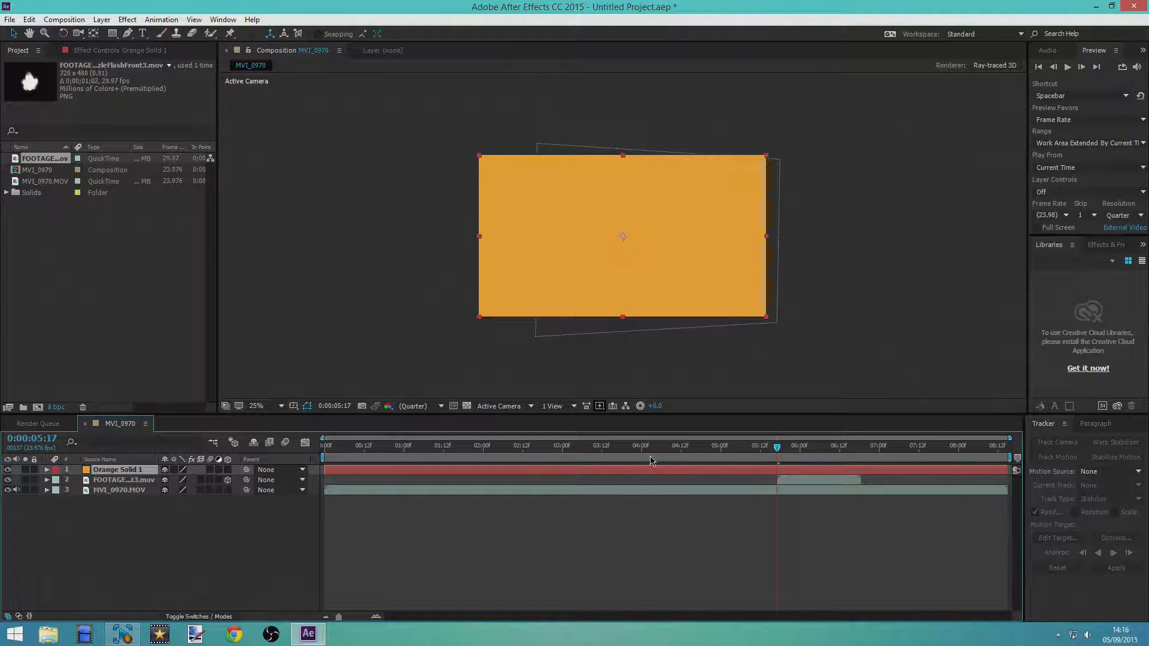
Set the orange solid's blending mode to Add
{"action": "right_click", "coordinate": [633, 472]}
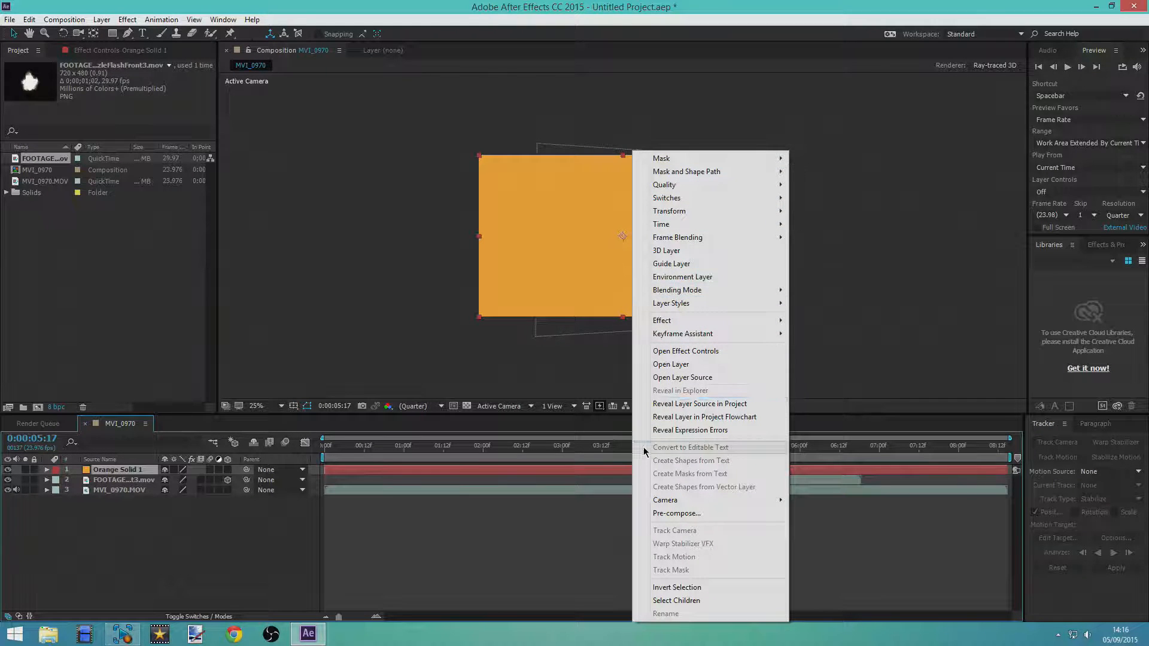
{"action": "mouse_move", "coordinate": [706, 290]}
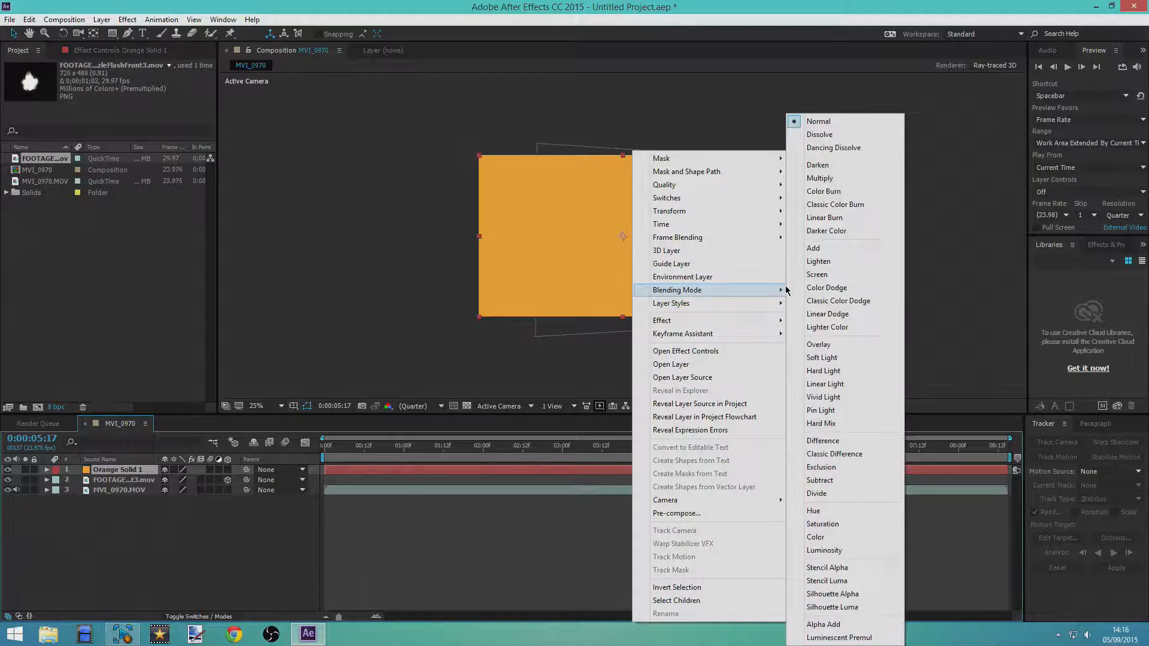
{"action": "left_click", "coordinate": [825, 251]}
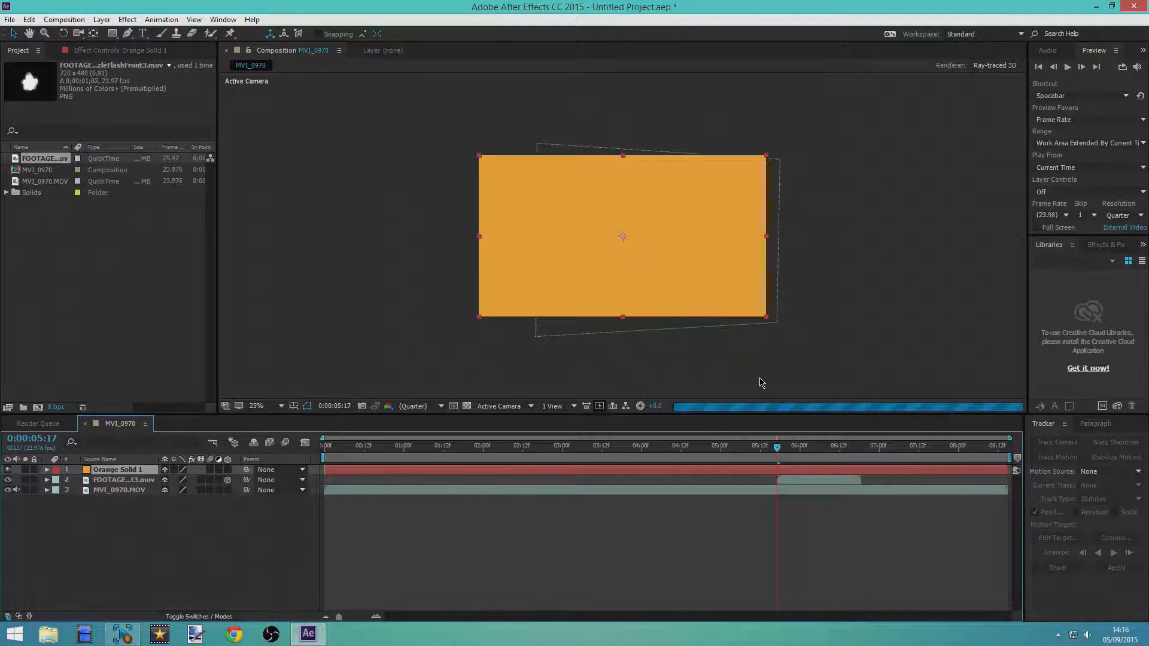
Trim the start of the orange solid to 0:00:05:17 and set the preview resolution to Auto
{"action": "left_click_drag", "start_coordinate": [320, 470], "coordinate": [771, 469]}
{"action": "left_click_drag", "start_coordinate": [778, 472], "coordinate": [777, 472]}
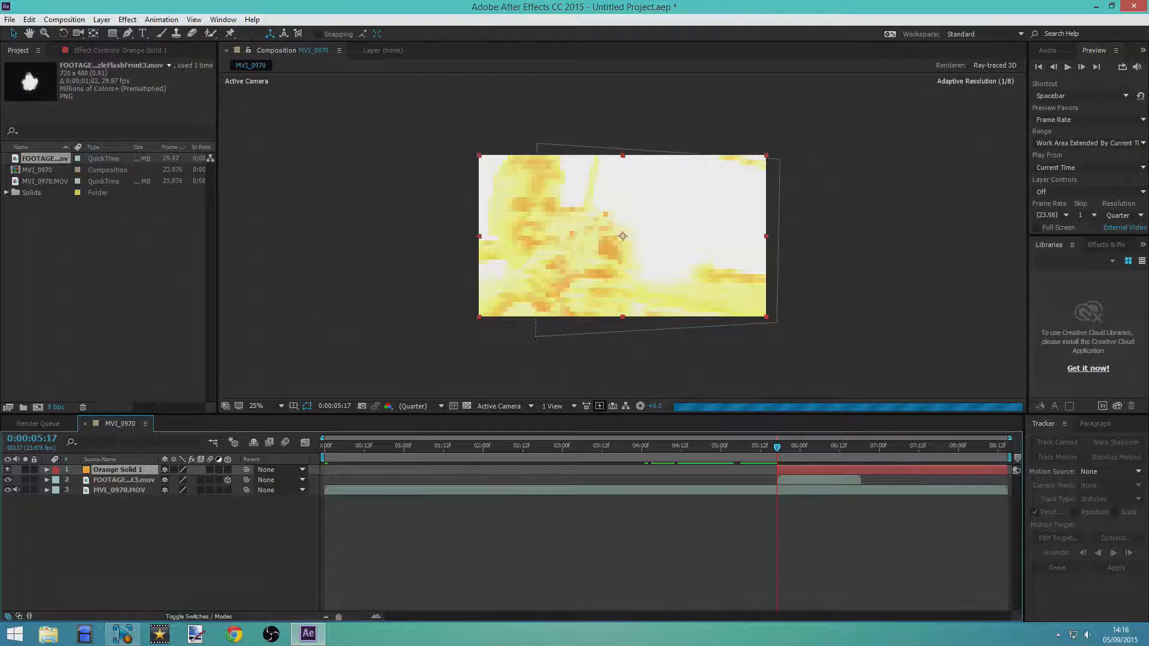
{"action": "left_click", "coordinate": [1123, 215]}
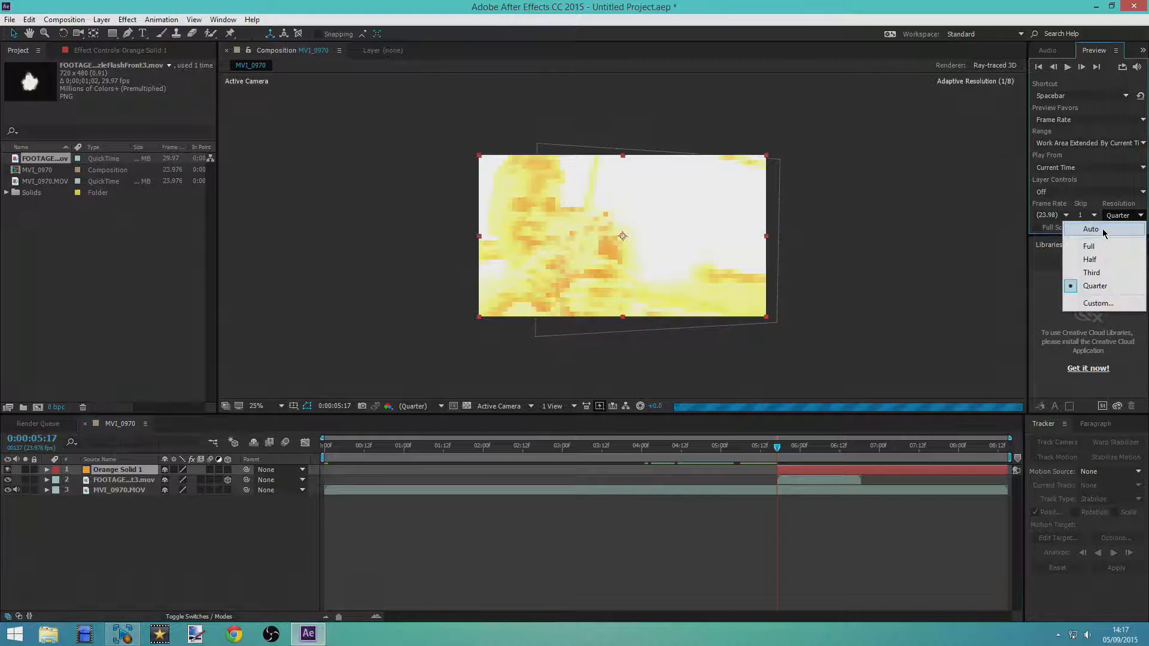
{"action": "left_click", "coordinate": [1105, 230]}
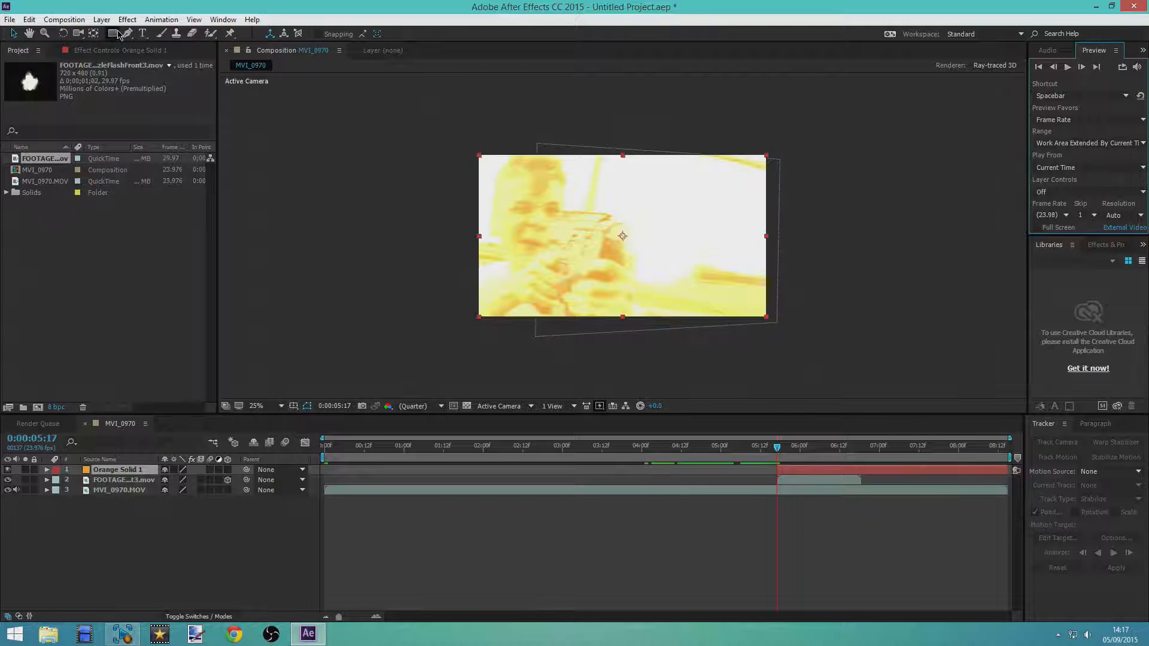
Draw an elliptical mask on the orange solid around the muzzle flash and feather it by about 226 pixels
{"action": "left_click", "coordinate": [113, 34]}
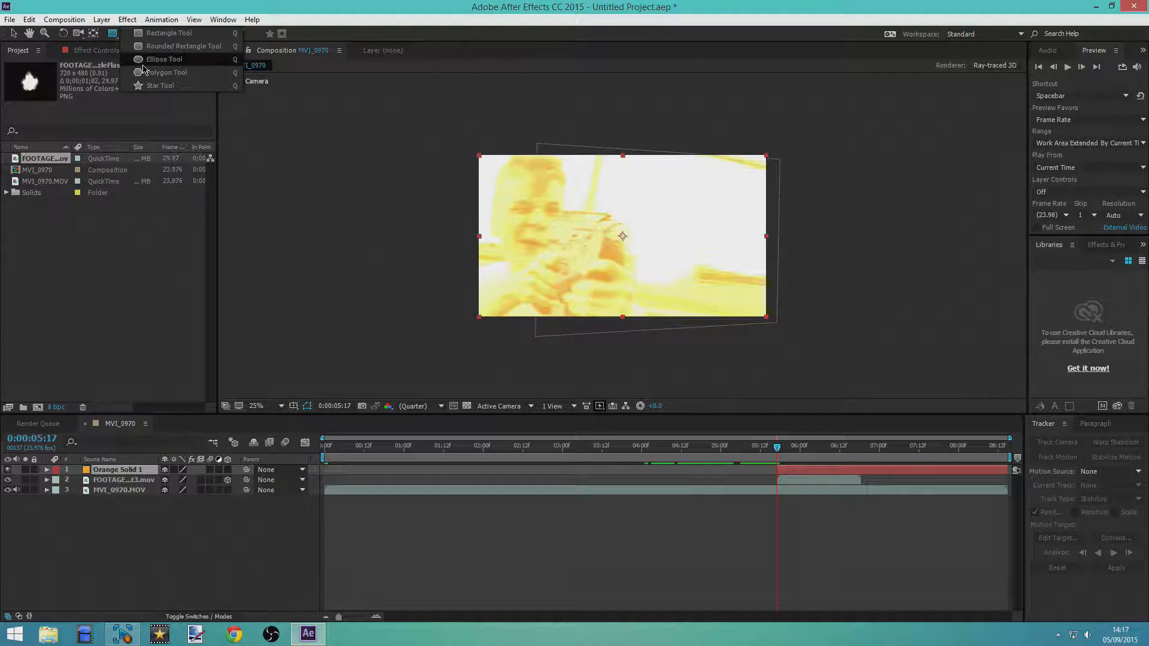
{"action": "left_click", "coordinate": [143, 64]}
{"action": "left_click_drag", "start_coordinate": [603, 201], "coordinate": [729, 300]}
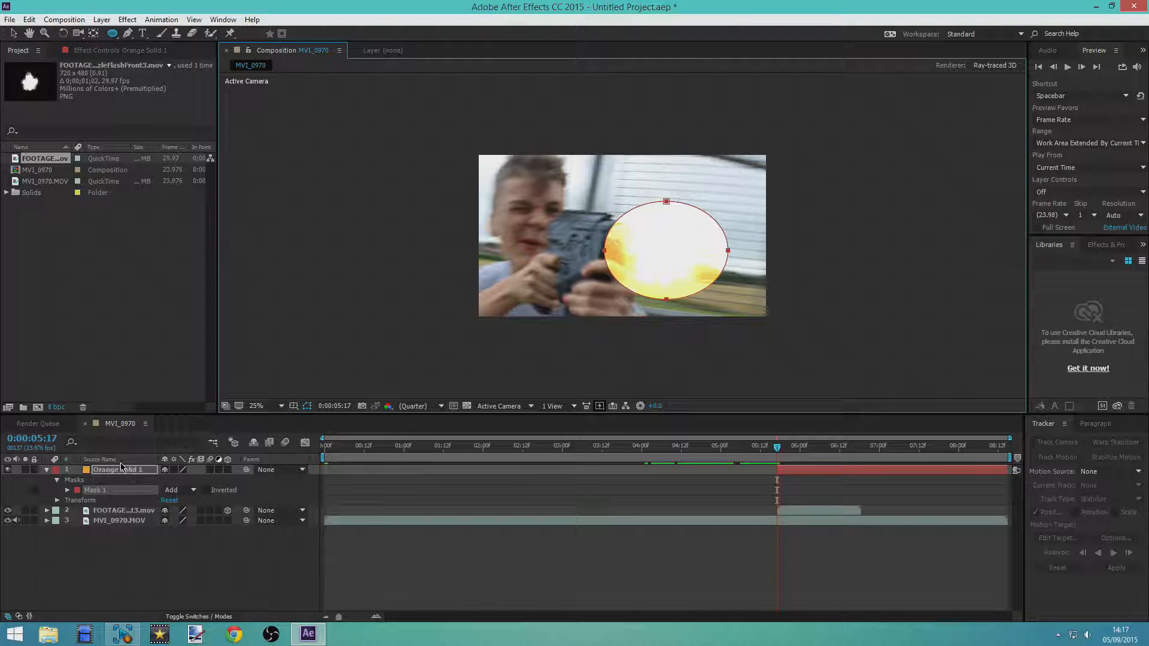
{"action": "key", "text": "f"}
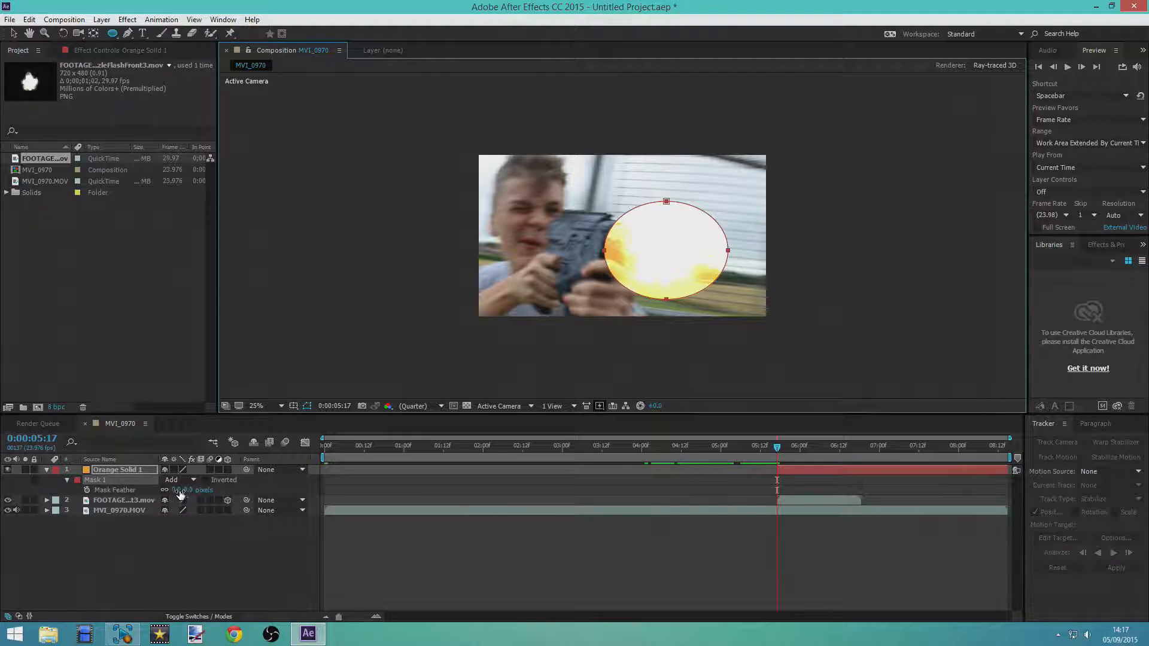
{"action": "left_click_drag", "start_coordinate": [181, 490], "coordinate": [319, 489]}
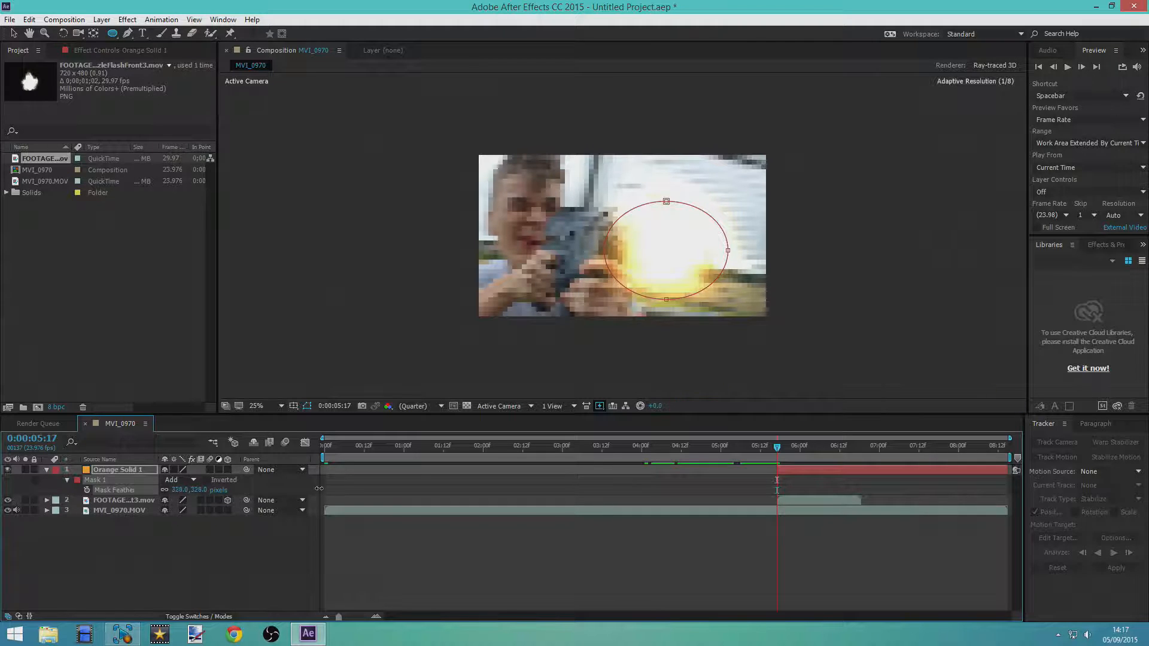
Increase the feather of the orange solid's elliptical mask to 726 pixels and set the preview resolution to Half
{"action": "left_click_drag", "start_coordinate": [446, 470], "coordinate": [488, 461]}
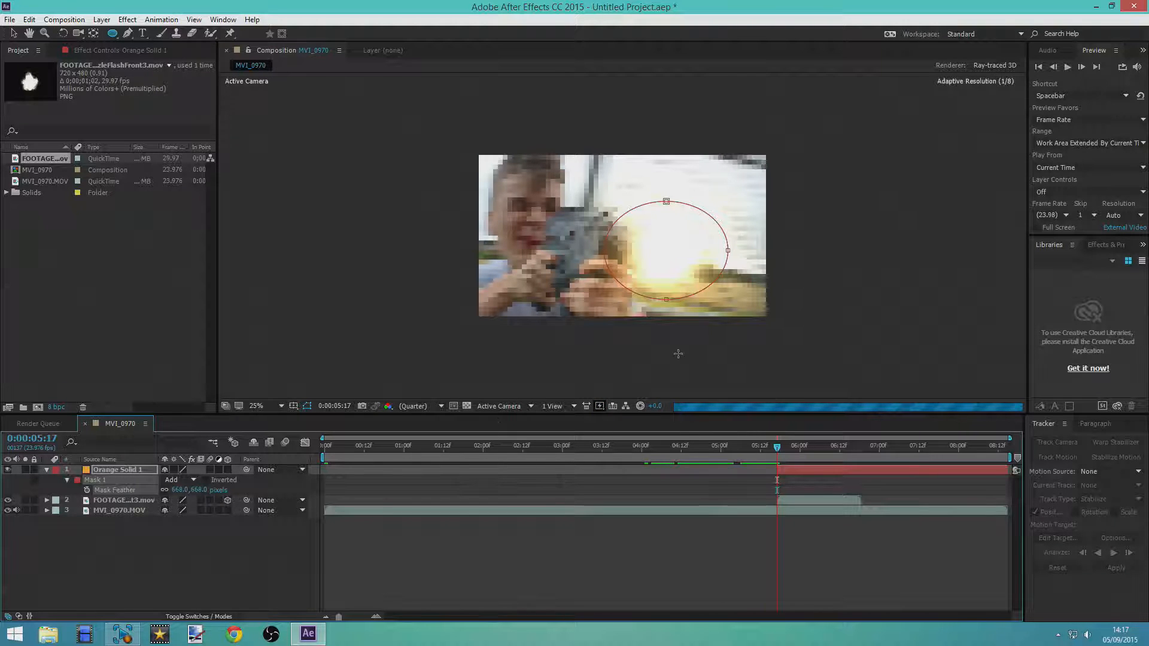
{"action": "left_click", "coordinate": [1121, 215]}
{"action": "left_click", "coordinate": [1104, 260]}
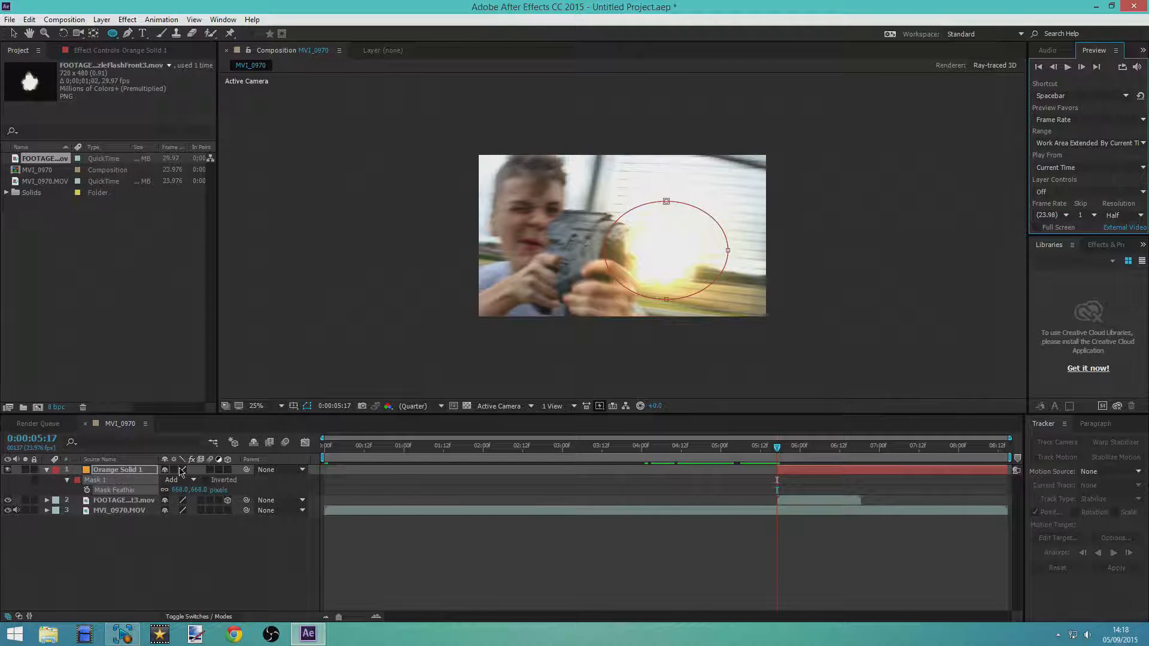
{"action": "left_click_drag", "start_coordinate": [191, 490], "coordinate": [232, 492]}
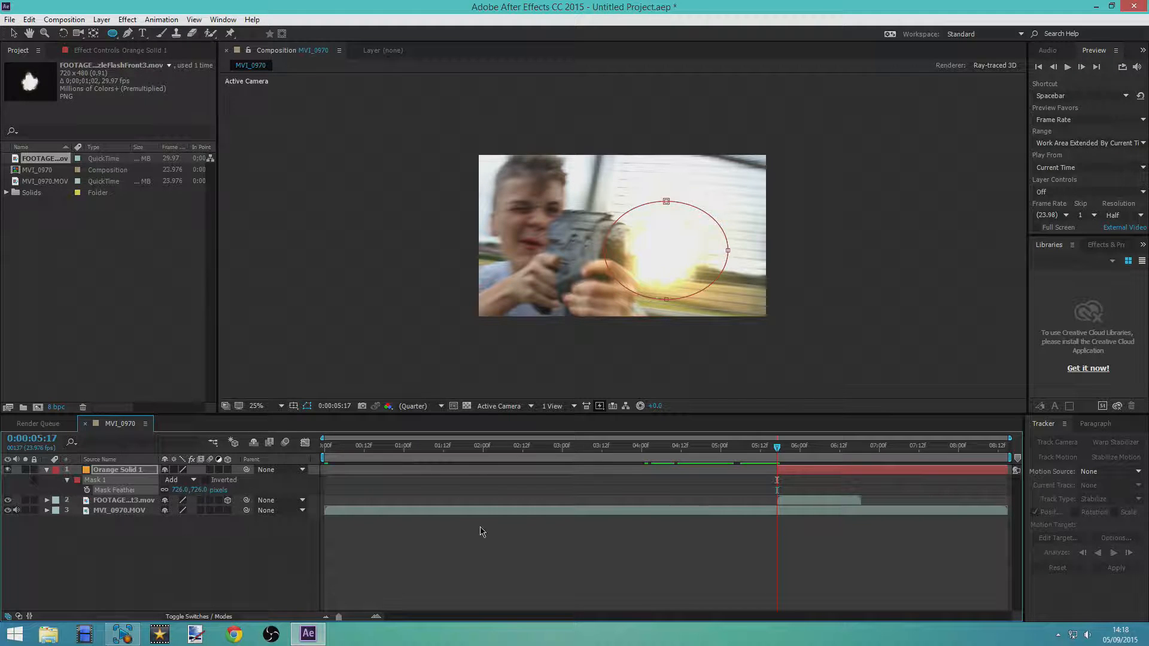
Create a second full-size solid layer in the same orange colour
{"action": "right_click", "coordinate": [590, 565]}
{"action": "mouse_move", "coordinate": [627, 451]}
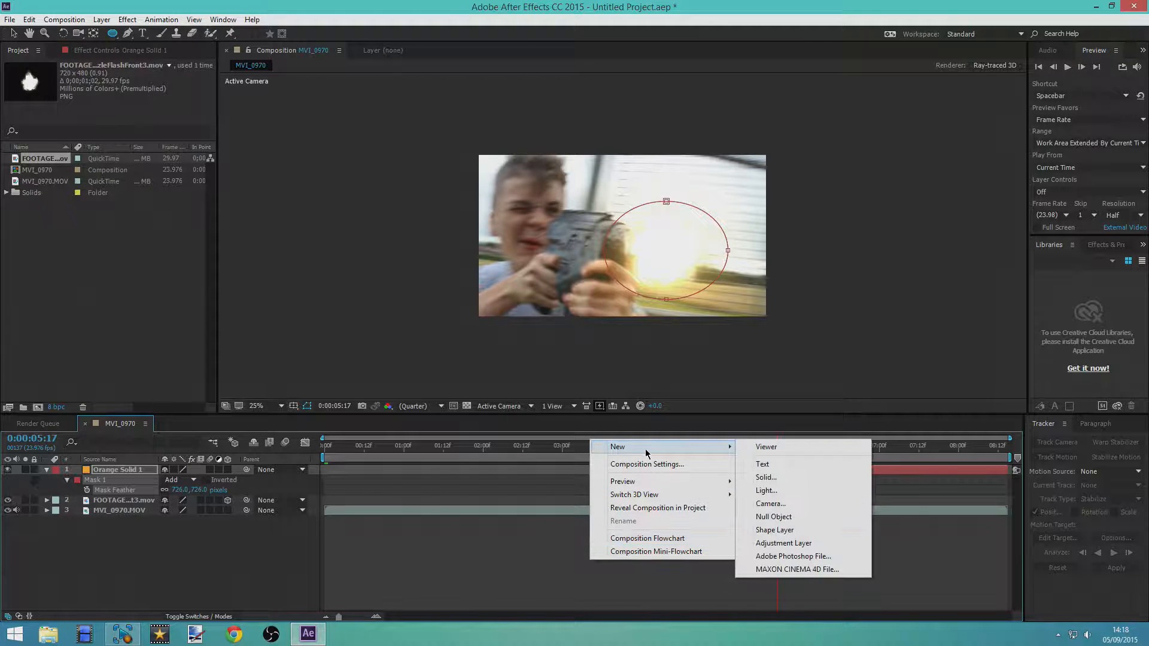
{"action": "left_click", "coordinate": [776, 482]}
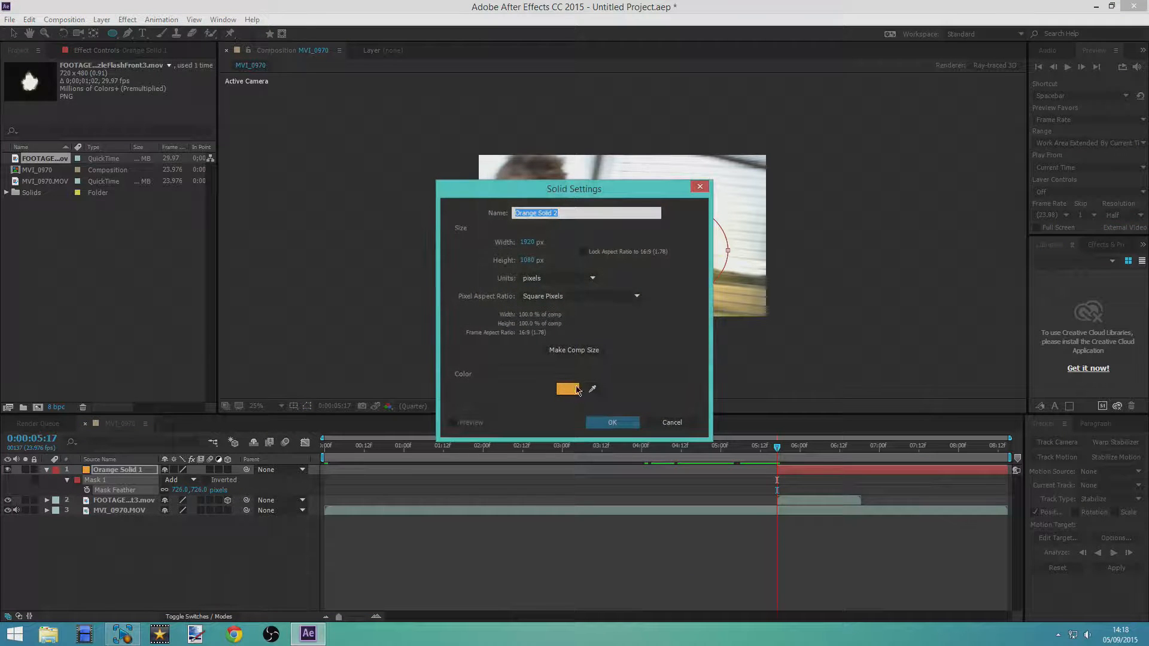
{"action": "left_click", "coordinate": [608, 421]}
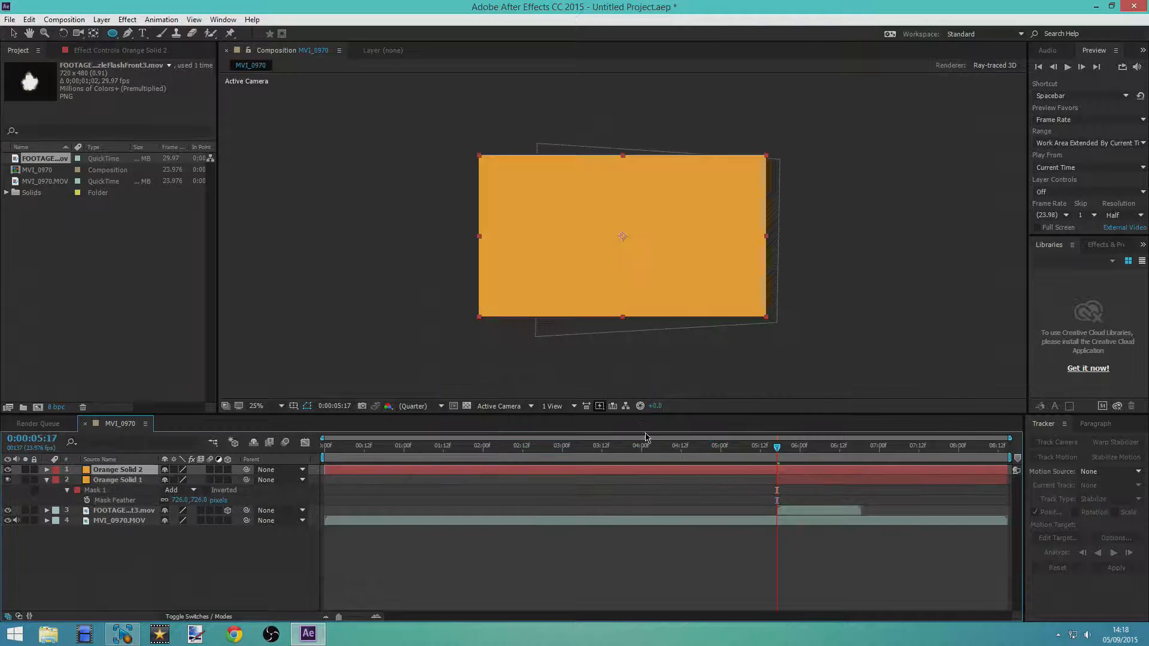
Set the second orange solid's blending mode to Add and trim its start to 0:00:05:17
{"action": "right_click", "coordinate": [633, 471]}
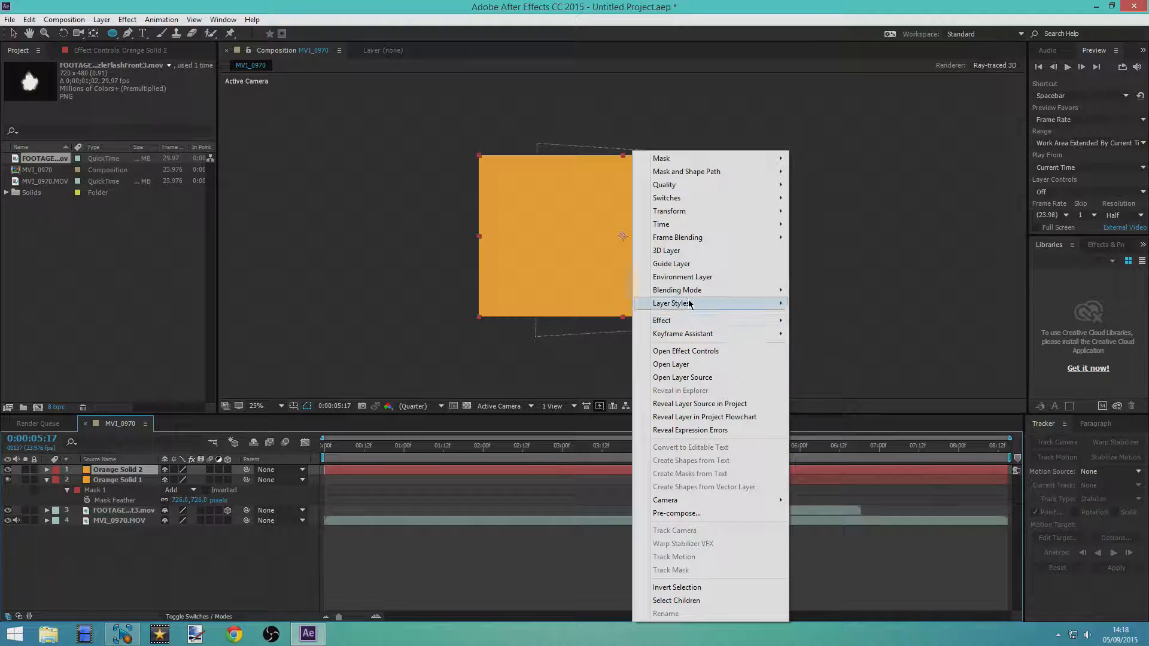
{"action": "mouse_move", "coordinate": [723, 292]}
{"action": "left_click", "coordinate": [808, 246]}
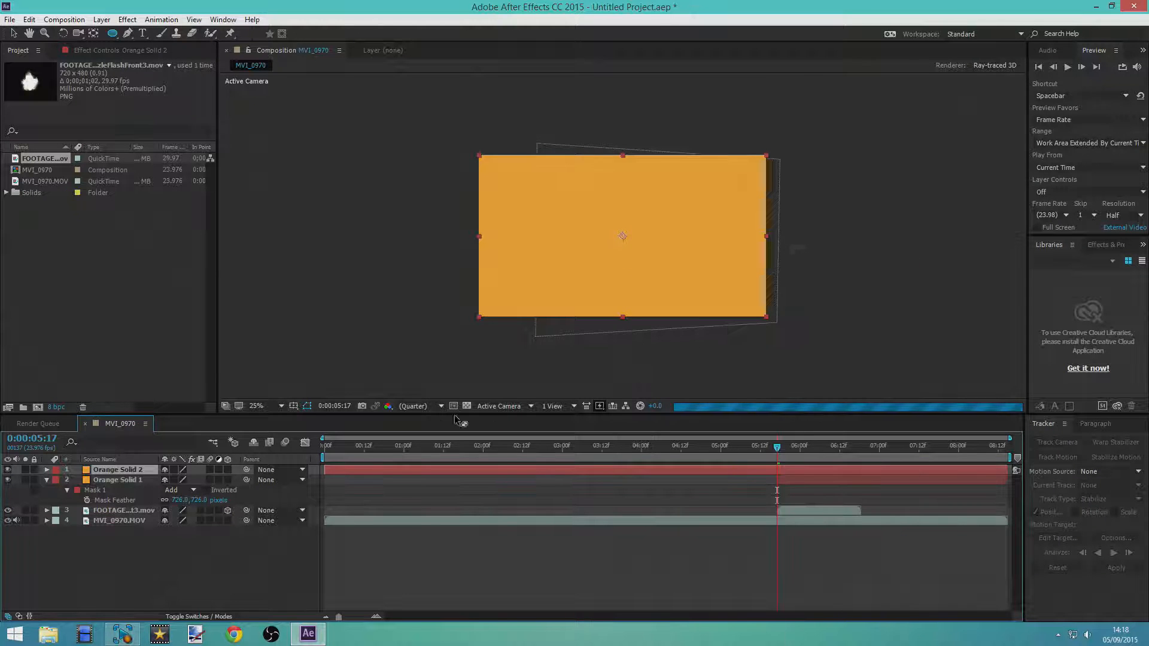
{"action": "left_click_drag", "start_coordinate": [327, 469], "coordinate": [777, 469]}
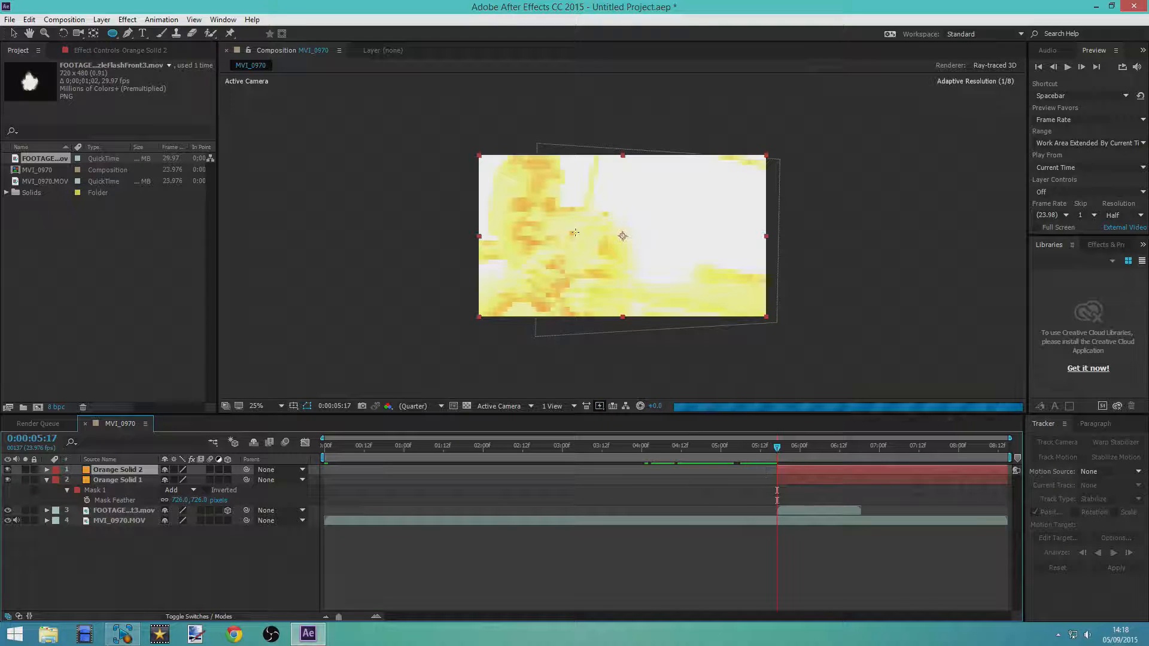
Draw a closed Pen tool mask on the second orange solid around the person's face, hands and gun
{"action": "left_click", "coordinate": [128, 34]}
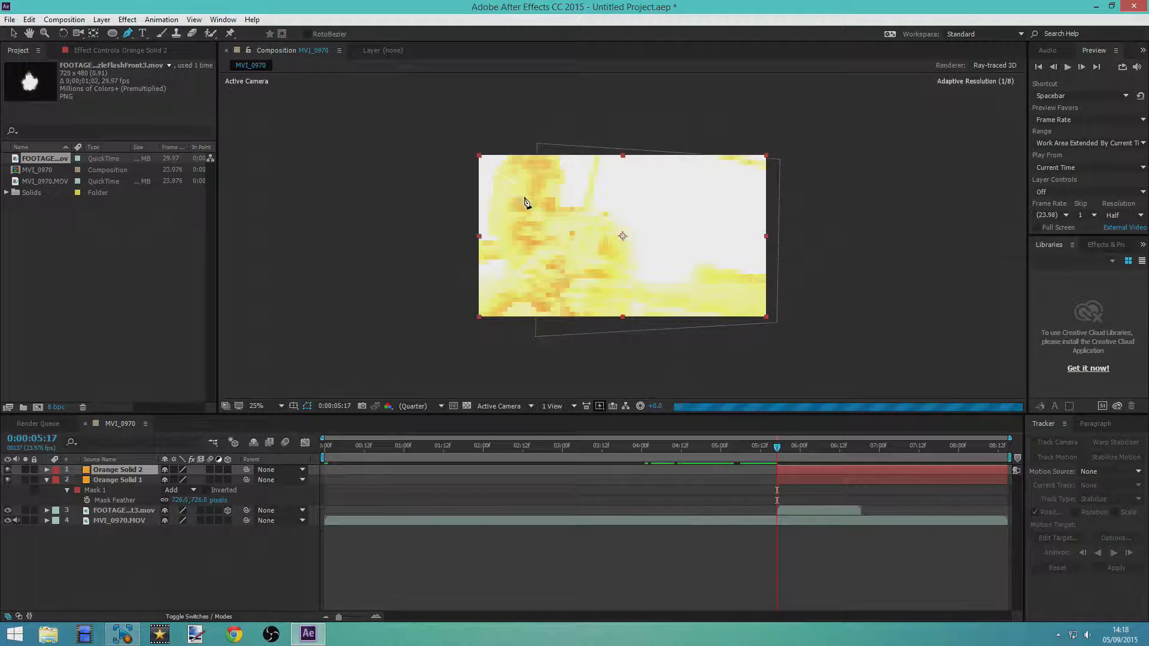
{"action": "left_click", "coordinate": [504, 228]}
{"action": "left_click", "coordinate": [502, 199]}
{"action": "left_click", "coordinate": [511, 173]}
{"action": "left_click", "coordinate": [540, 172]}
{"action": "left_click", "coordinate": [559, 180]}
{"action": "left_click", "coordinate": [559, 201]}
{"action": "left_click", "coordinate": [567, 214]}
{"action": "left_click", "coordinate": [594, 218]}
{"action": "left_click", "coordinate": [612, 224]}
{"action": "left_click", "coordinate": [621, 233]}
{"action": "left_click", "coordinate": [615, 260]}
{"action": "left_click", "coordinate": [625, 277]}
{"action": "left_click", "coordinate": [633, 297]}
{"action": "left_click", "coordinate": [617, 313]}
{"action": "left_click", "coordinate": [607, 311]}
{"action": "left_click", "coordinate": [580, 307]}
{"action": "left_click", "coordinate": [578, 287]}
{"action": "left_click", "coordinate": [577, 274]}
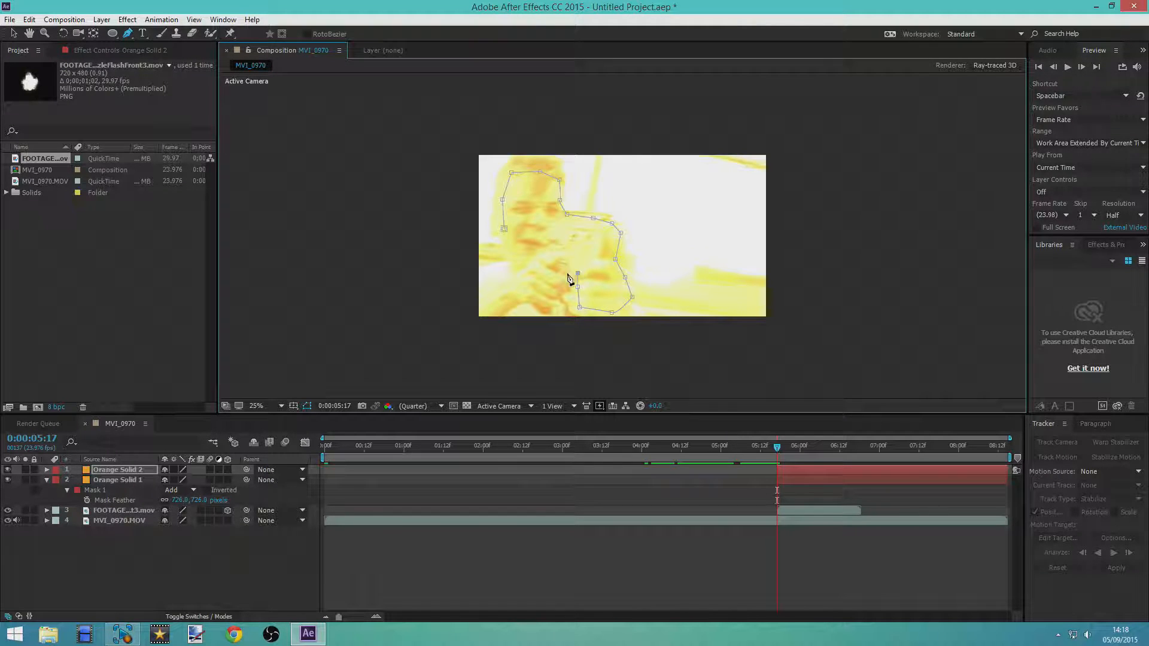
{"action": "left_click", "coordinate": [551, 272]}
{"action": "left_click", "coordinate": [544, 290]}
{"action": "left_click", "coordinate": [534, 300]}
{"action": "left_click", "coordinate": [518, 288]}
{"action": "left_click", "coordinate": [520, 270]}
{"action": "left_click", "coordinate": [508, 242]}
{"action": "left_click", "coordinate": [504, 231]}
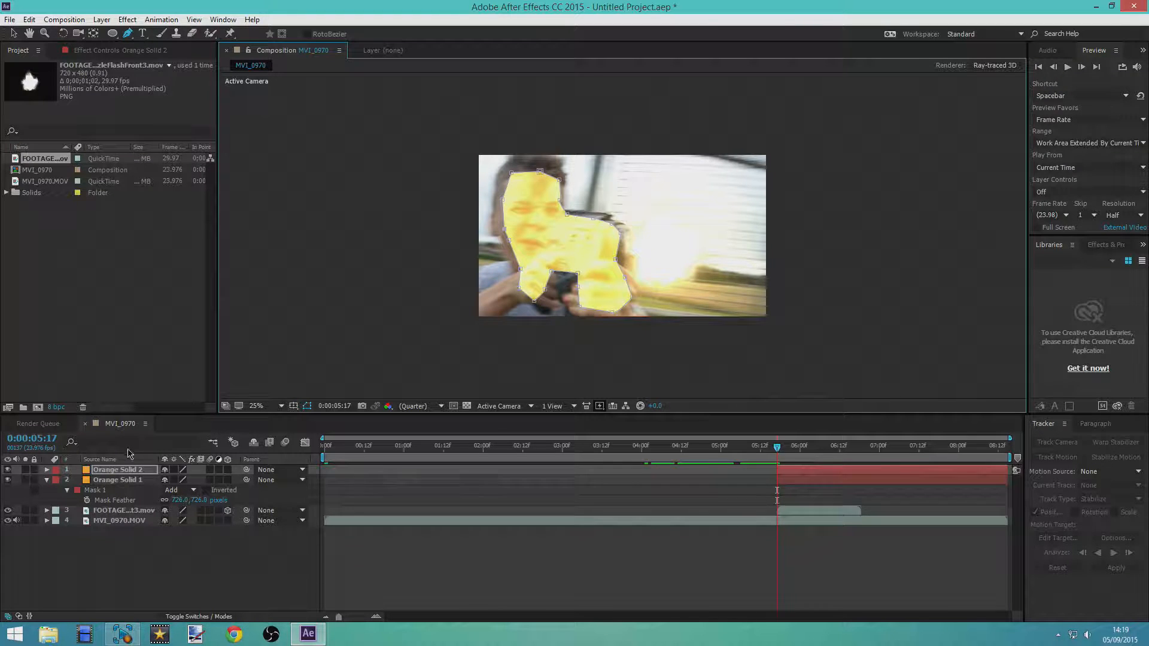
Feather the second orange solid's mask by 780 pixels
{"action": "key", "text": "f"}
{"action": "left_click", "coordinate": [187, 490]}
{"action": "left_click_drag", "start_coordinate": [187, 491], "coordinate": [477, 494]}
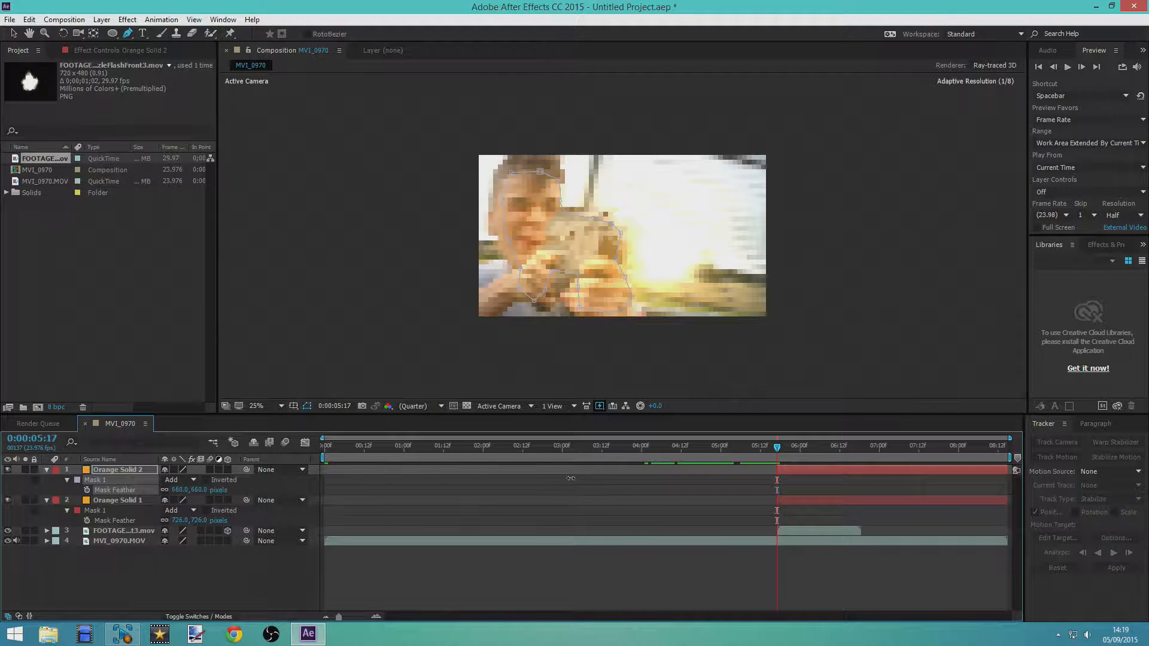
{"action": "left_click_drag", "start_coordinate": [654, 478], "coordinate": [668, 459]}
{"action": "left_click_drag", "start_coordinate": [759, 465], "coordinate": [690, 470]}
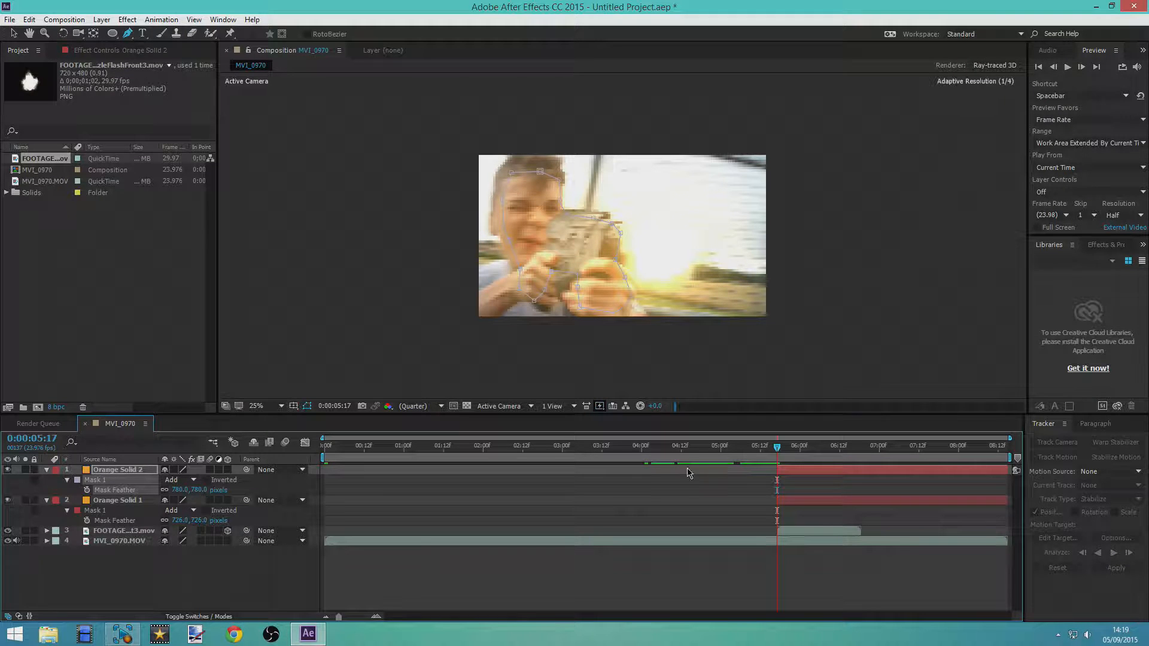
Set the preview resolution to Full and deselect the layer to view the glow without its mask outline
{"action": "left_click", "coordinate": [12, 34]}
{"action": "left_click", "coordinate": [1122, 215]}
{"action": "left_click", "coordinate": [1091, 245]}
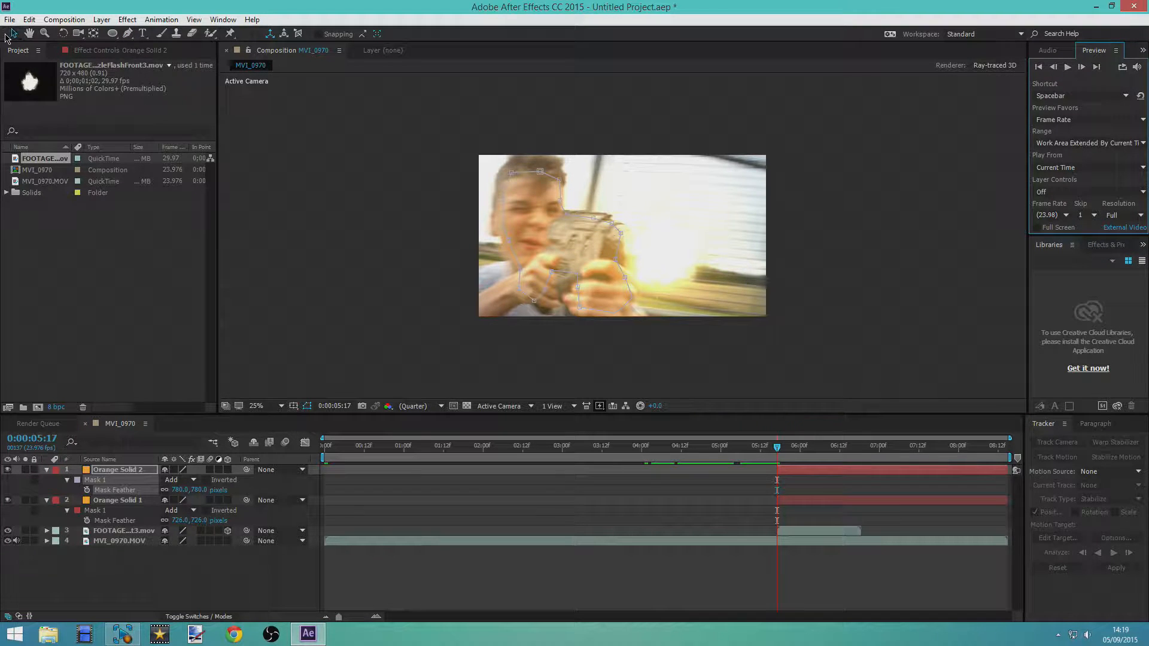
{"action": "left_click", "coordinate": [403, 257]}
{"action": "left_click", "coordinate": [367, 266]}
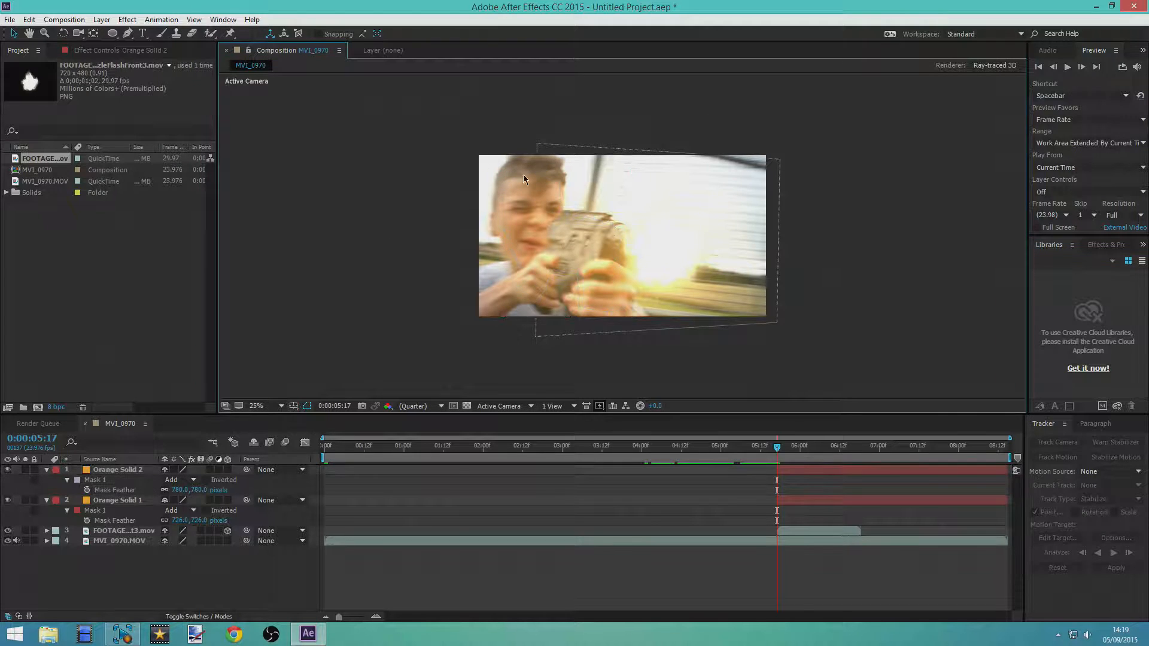
Trim the ends of both orange solids so each lasts only the single frame at 0:00:05:17
{"action": "left_click_drag", "start_coordinate": [777, 448], "coordinate": [780, 450]}
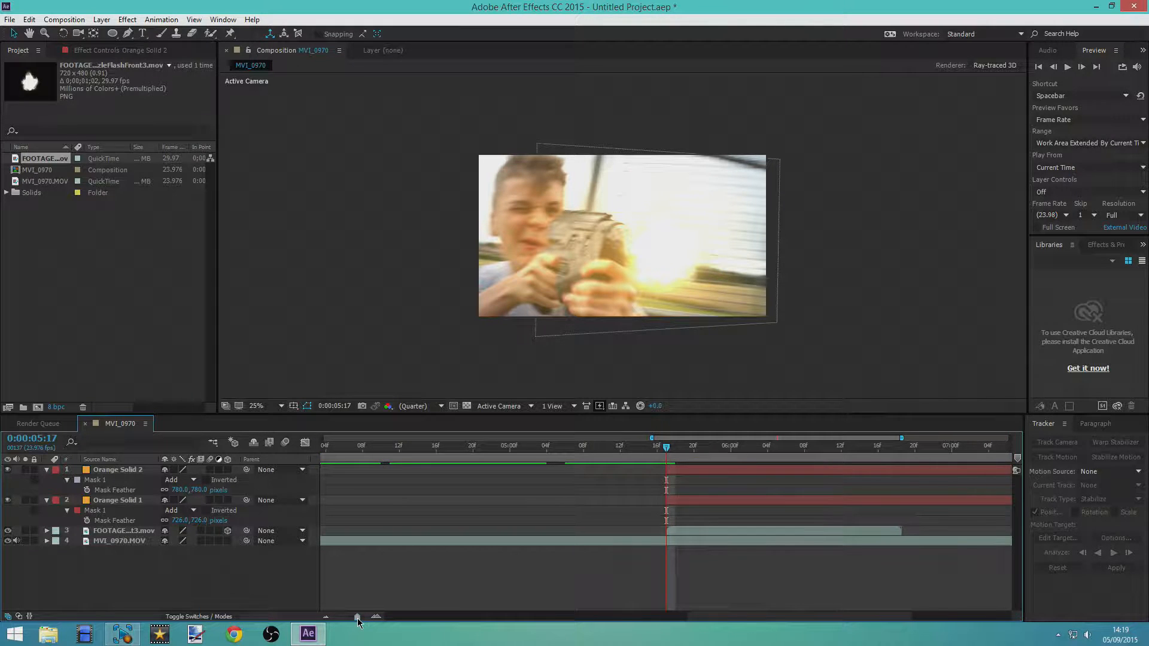
{"action": "left_click", "coordinate": [835, 470]}
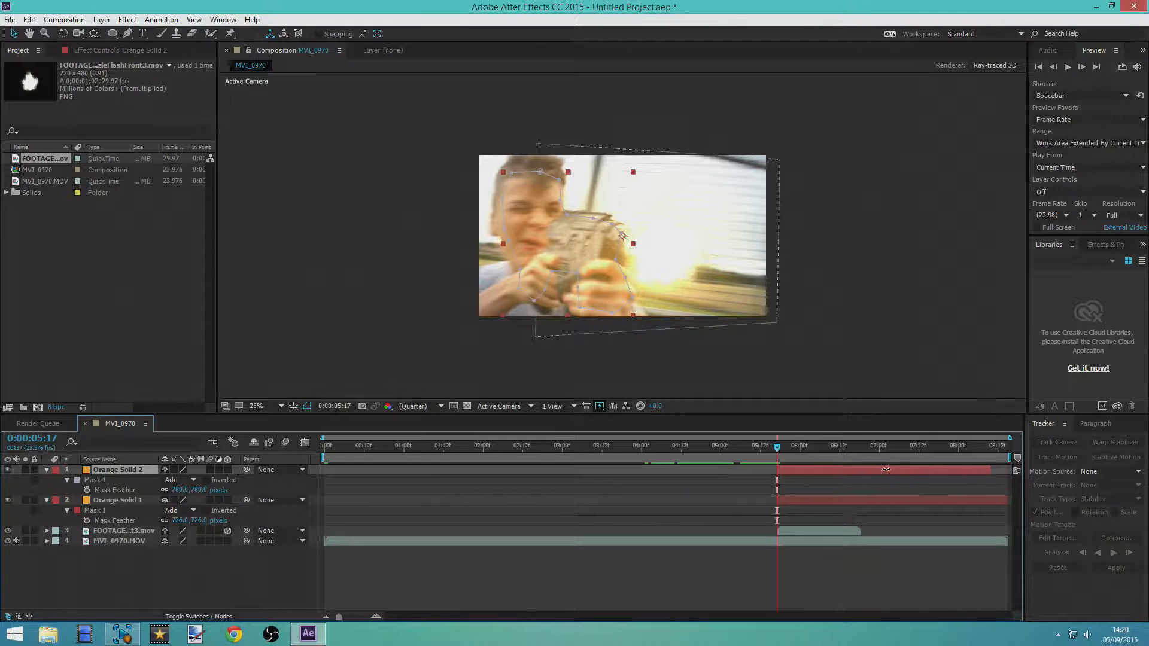
{"action": "left_click_drag", "start_coordinate": [1006, 499], "coordinate": [795, 470]}
{"action": "left_click_drag", "start_coordinate": [340, 617], "coordinate": [399, 605]}
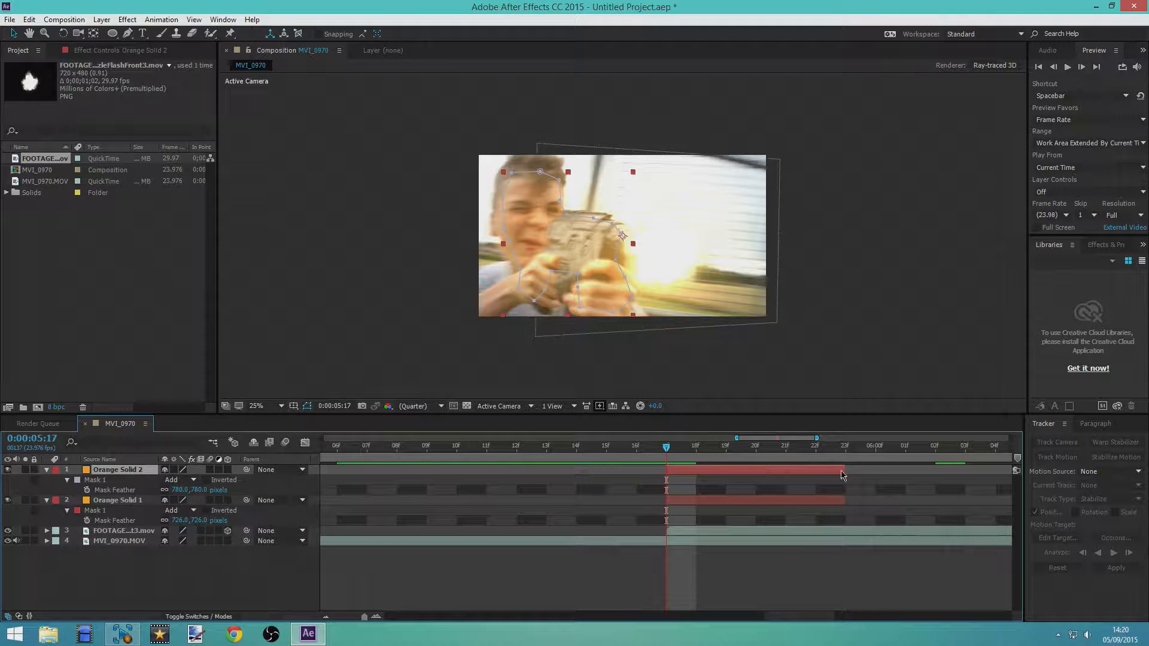
{"action": "left_click_drag", "start_coordinate": [842, 470], "coordinate": [694, 467]}
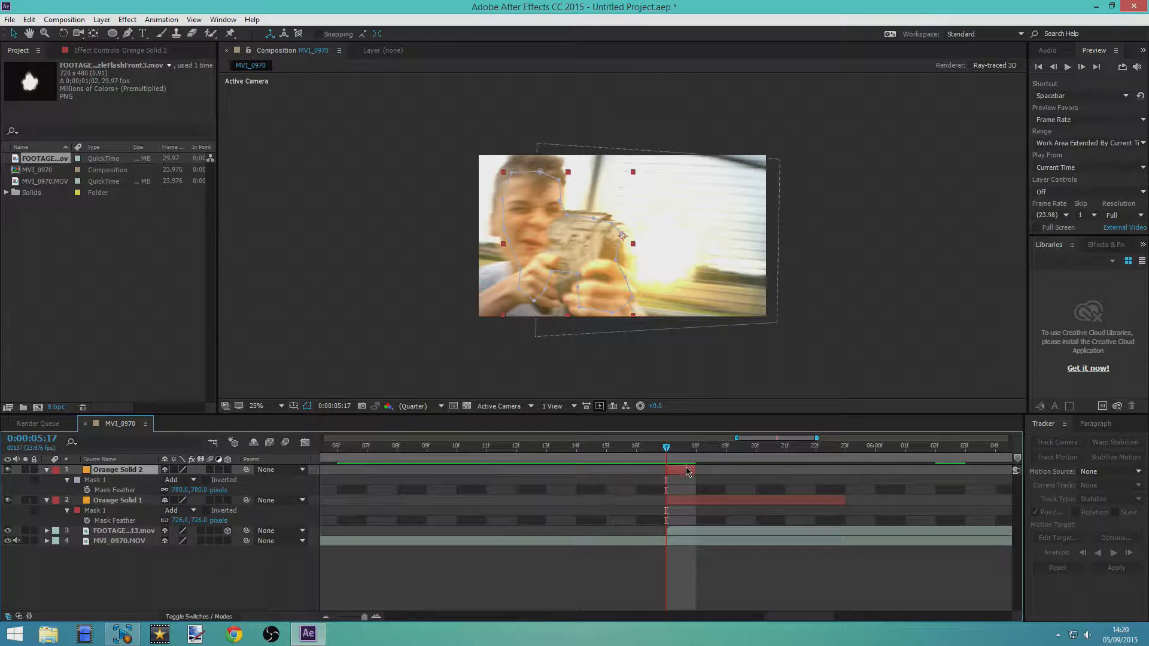
{"action": "left_click_drag", "start_coordinate": [845, 505], "coordinate": [694, 505]}
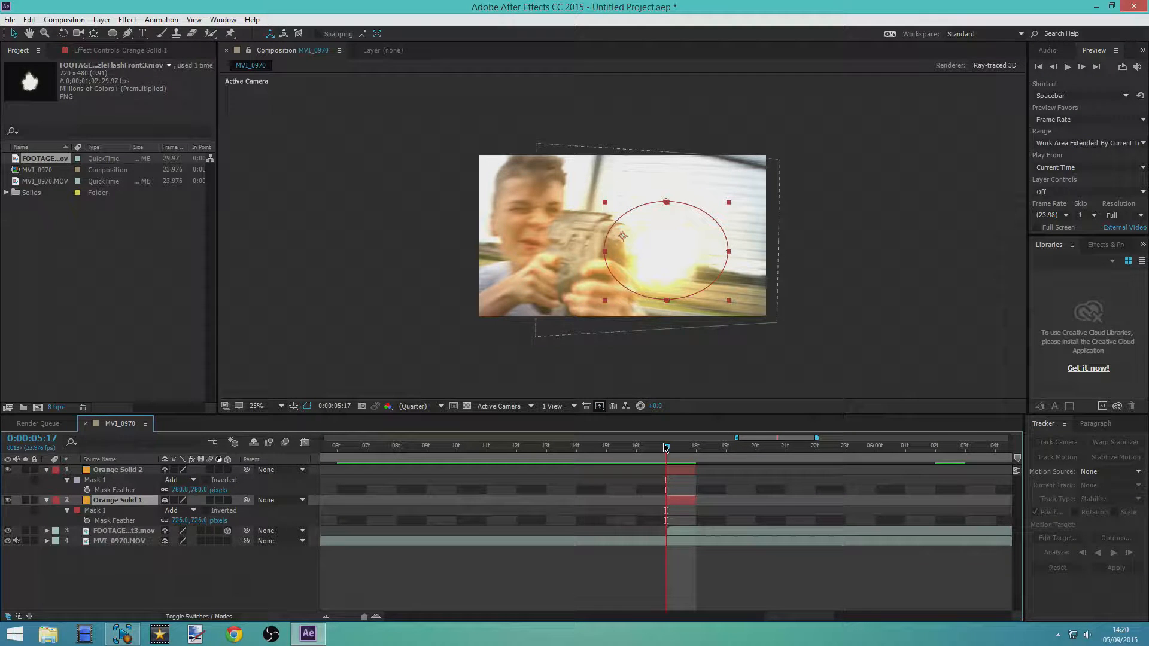
{"action": "left_click_drag", "start_coordinate": [679, 450], "coordinate": [696, 451]}
{"action": "mouse_move", "coordinate": [680, 455]}
{"action": "left_mouse_down"}
{"action": "mouse_move", "coordinate": [699, 459]}
{"action": "mouse_move", "coordinate": [672, 466]}
{"action": "mouse_move", "coordinate": [699, 465]}
{"action": "mouse_move", "coordinate": [676, 469]}
{"action": "left_mouse_up"}
{"action": "left_click_drag", "start_coordinate": [367, 617], "coordinate": [326, 619]}
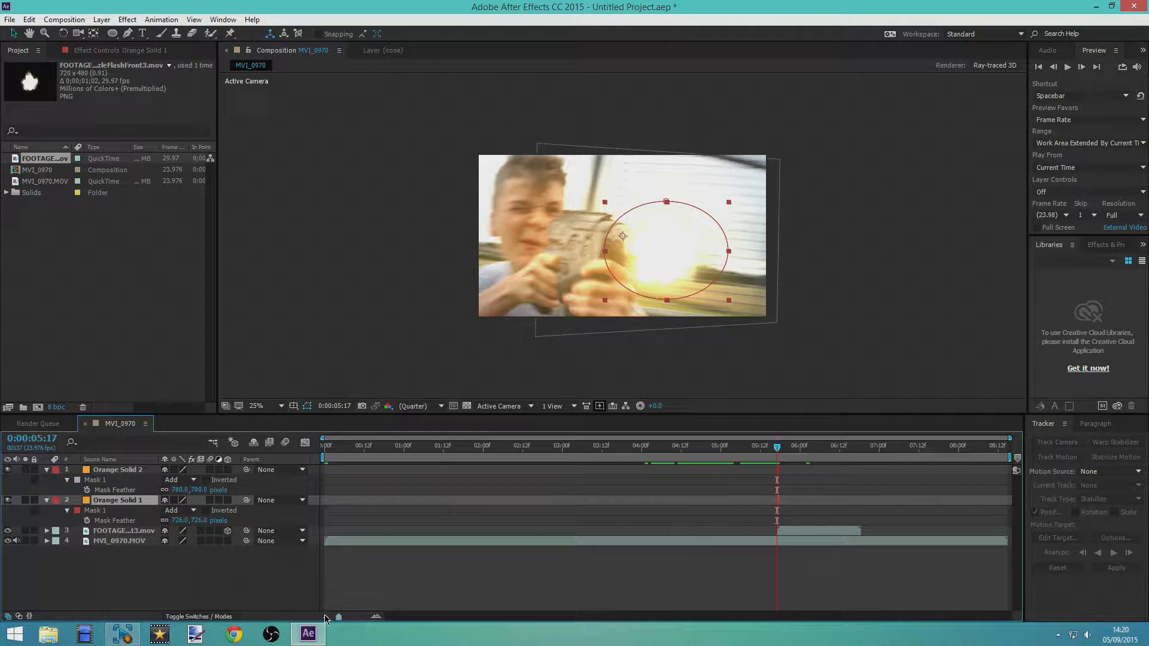
Start keyframing the muzzle flash footage's position at 0:00:05:20
{"action": "left_click_drag", "start_coordinate": [777, 451], "coordinate": [817, 450]}
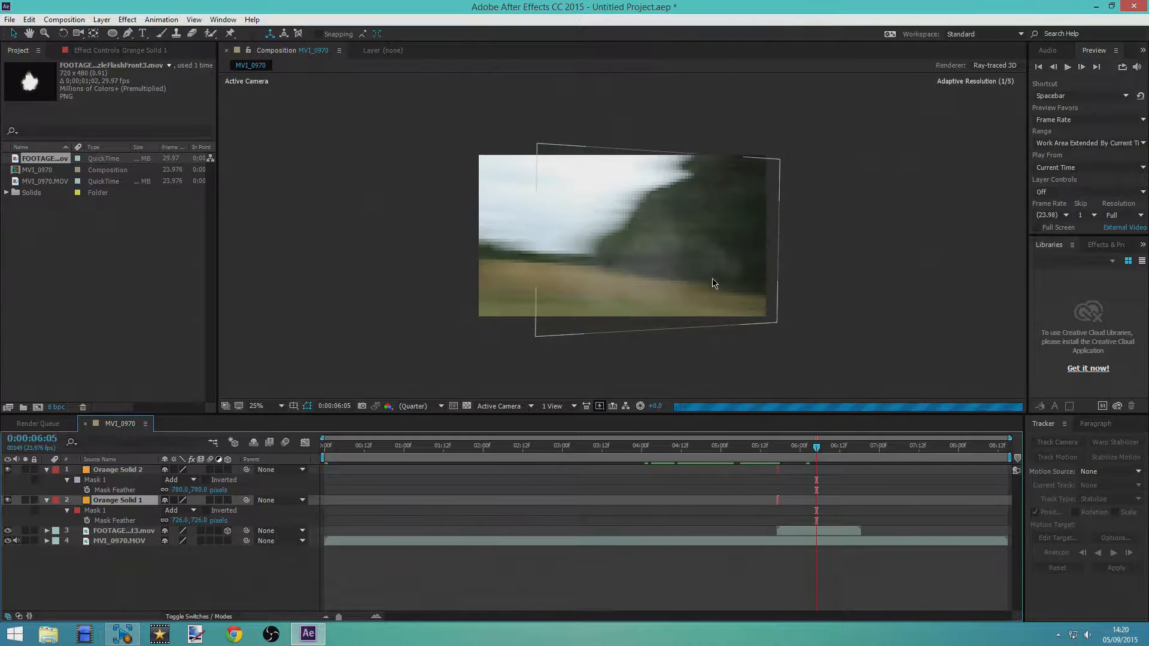
{"action": "left_click_drag", "start_coordinate": [817, 450], "coordinate": [786, 456]}
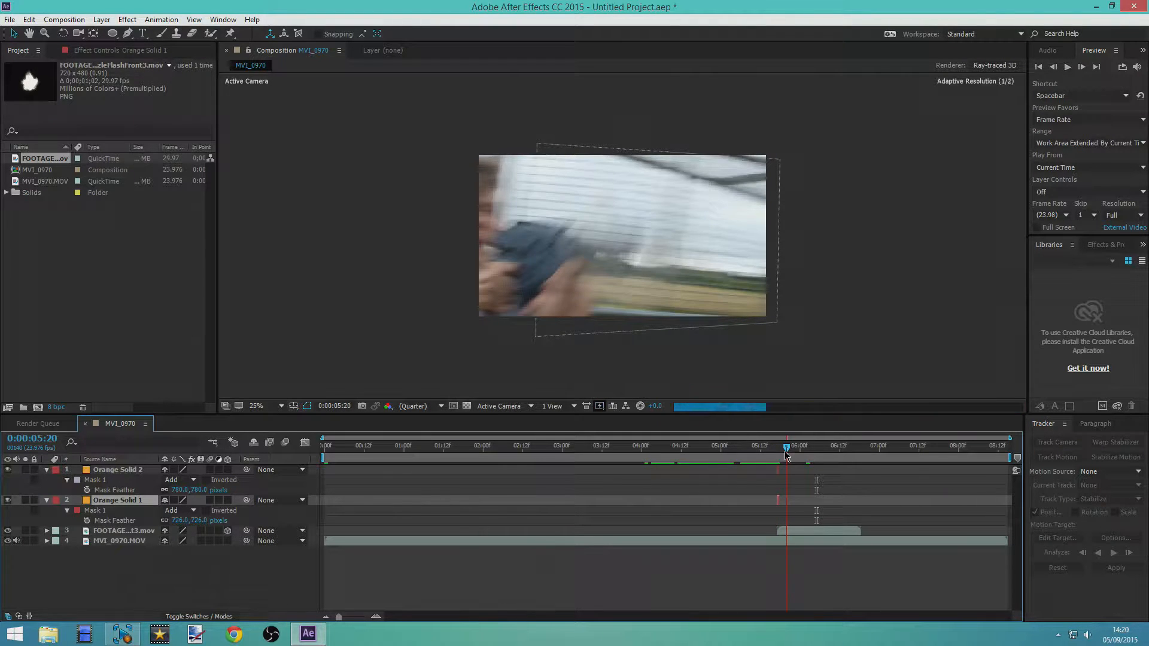
{"action": "left_click", "coordinate": [120, 533]}
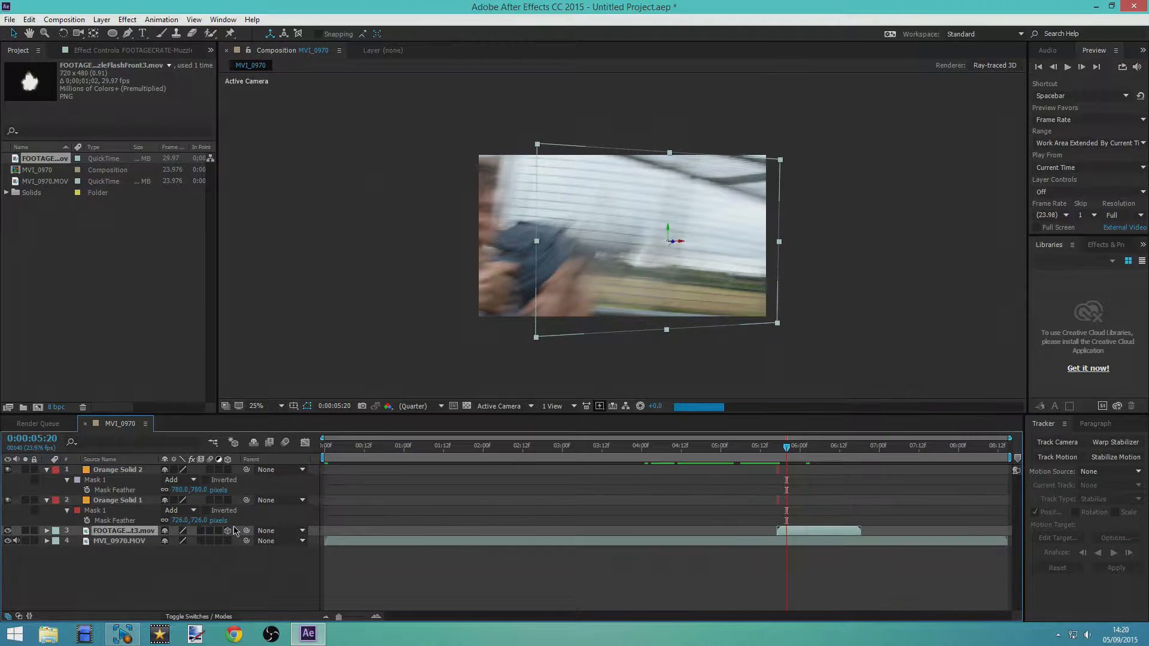
{"action": "key", "text": "p"}
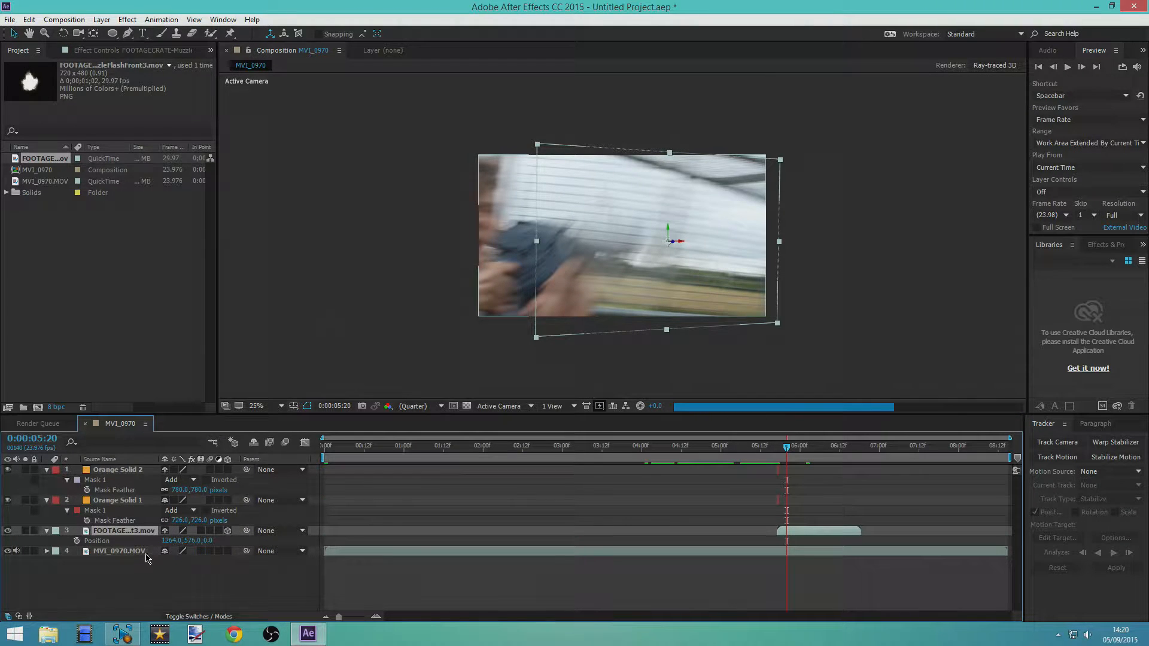
{"action": "left_click", "coordinate": [77, 541]}
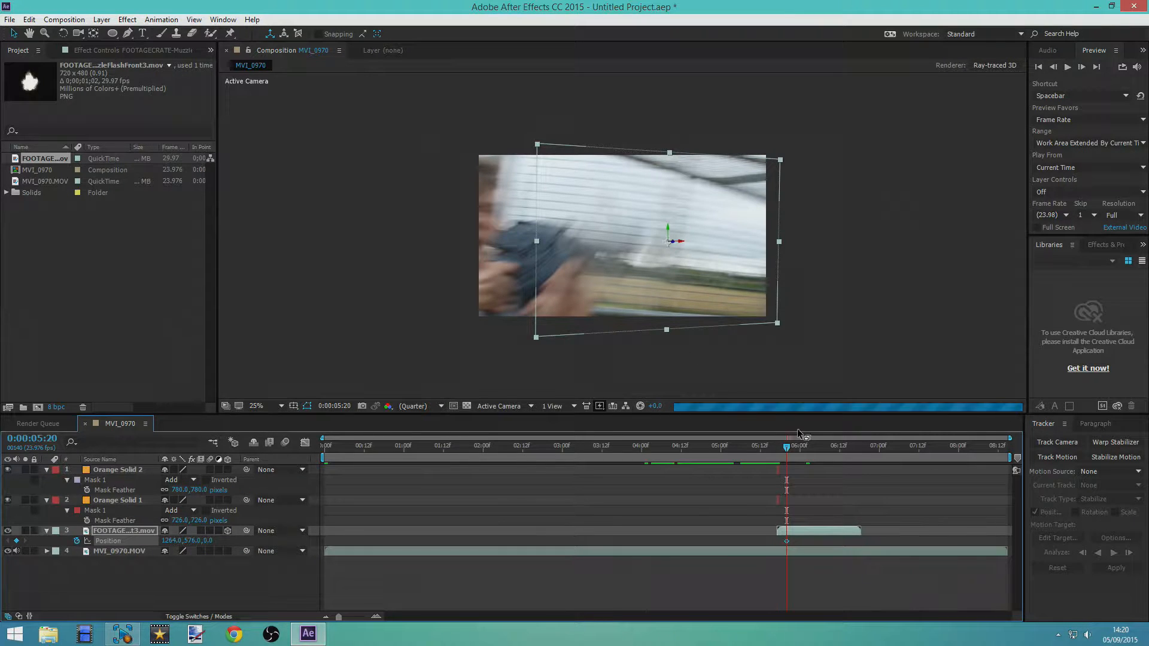
Shift the muzzle flash footage progressively leftward with the camera movement, adding position keyframes at 0:00:05:21, 0:00:05:23 and 0:00:06:00
{"action": "left_click_drag", "start_coordinate": [789, 453], "coordinate": [794, 452]}
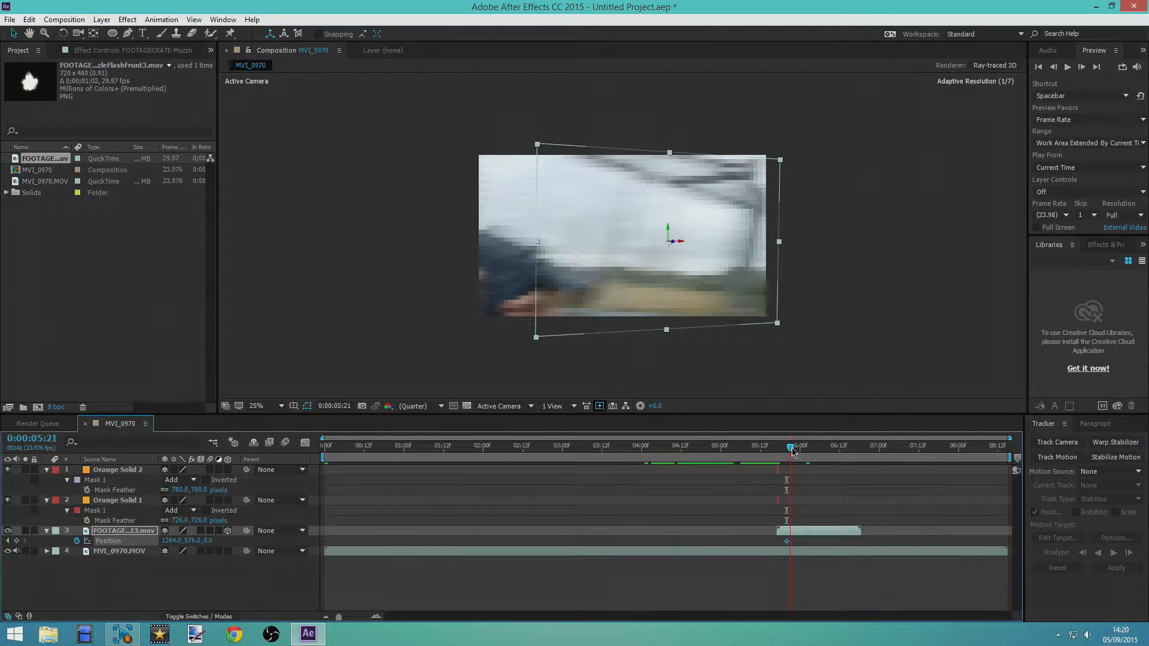
{"action": "left_click_drag", "start_coordinate": [651, 270], "coordinate": [579, 279]}
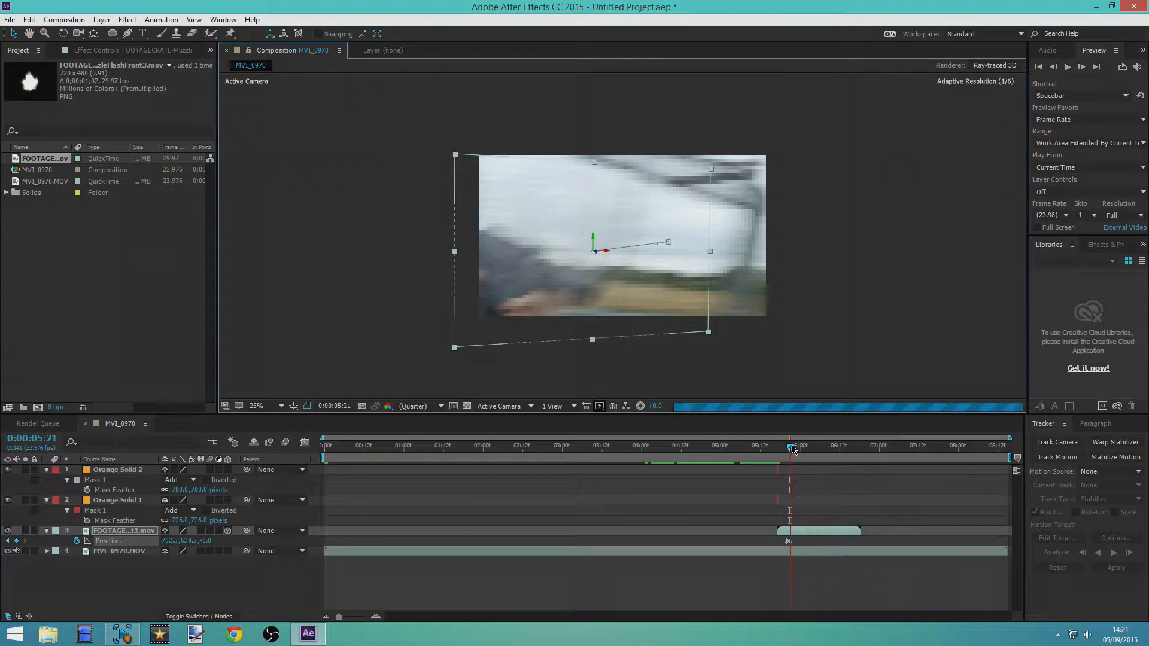
{"action": "left_click_drag", "start_coordinate": [792, 449], "coordinate": [800, 450]}
{"action": "left_click_drag", "start_coordinate": [675, 333], "coordinate": [475, 320]}
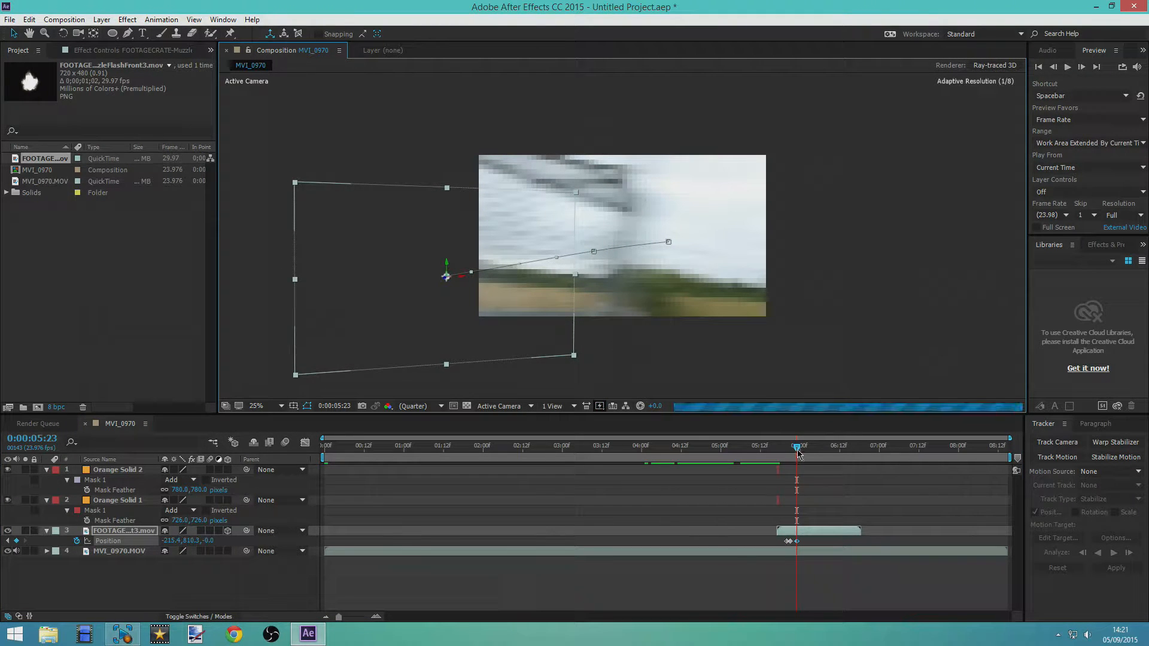
{"action": "left_click_drag", "start_coordinate": [799, 449], "coordinate": [802, 450]}
{"action": "left_click_drag", "start_coordinate": [539, 306], "coordinate": [426, 306]}
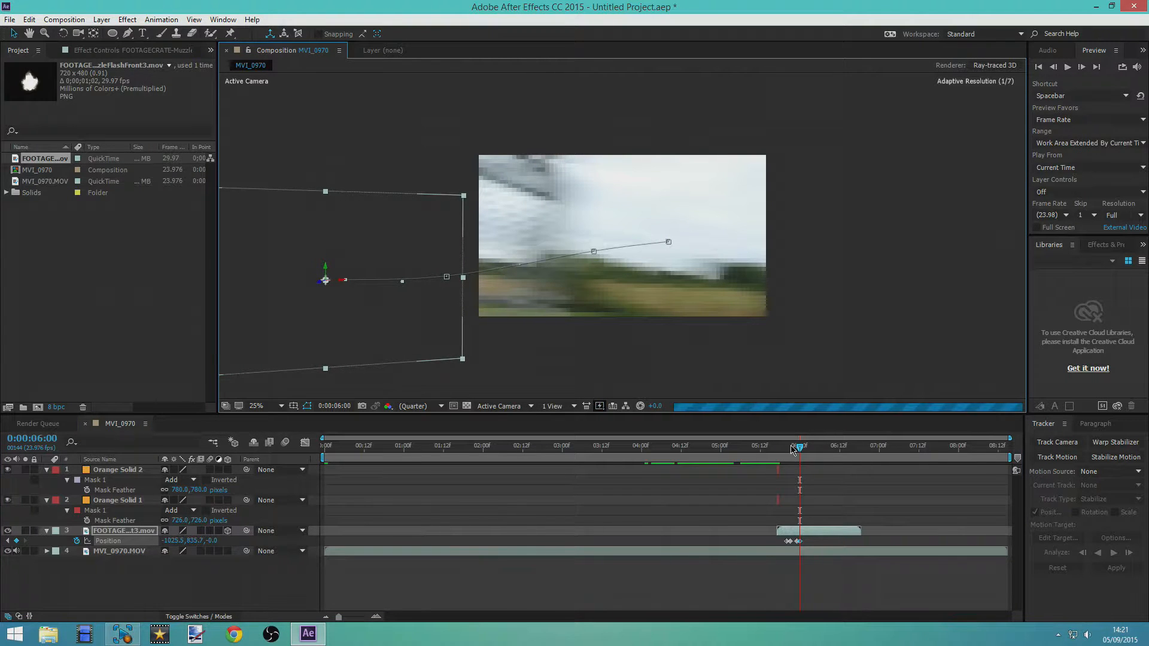
Scrub through the composition from 0:00:05:17 to 0:00:06:14 to review the muzzle flash's movement
{"action": "left_click_drag", "start_coordinate": [798, 454], "coordinate": [777, 482]}
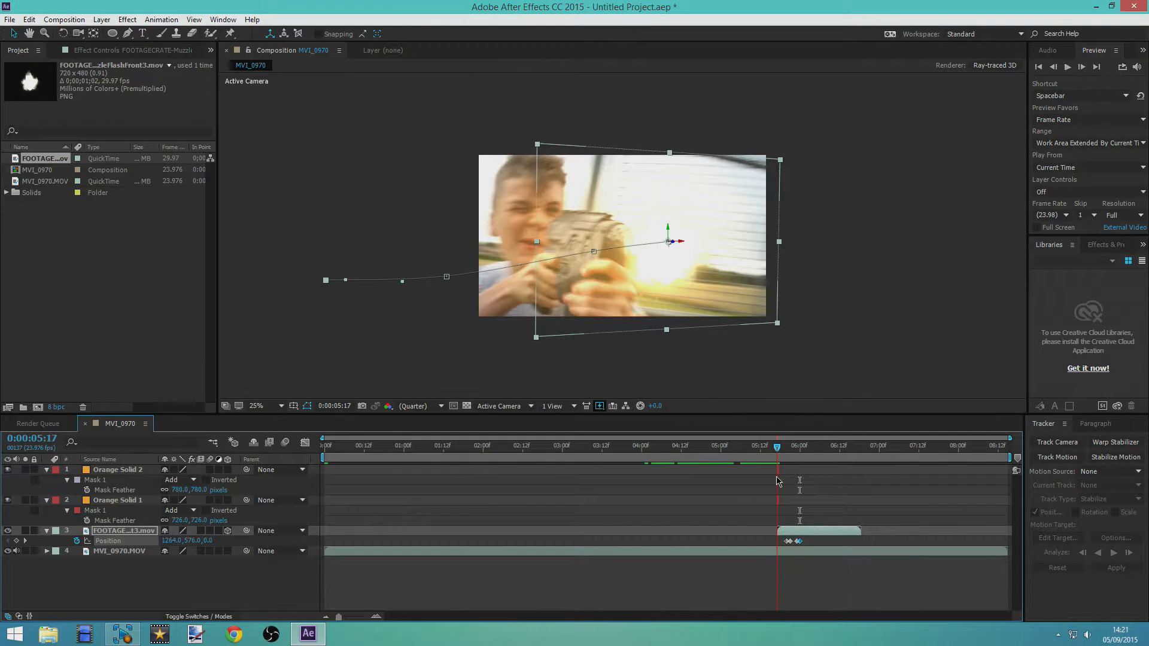
{"action": "left_click", "coordinate": [465, 336]}
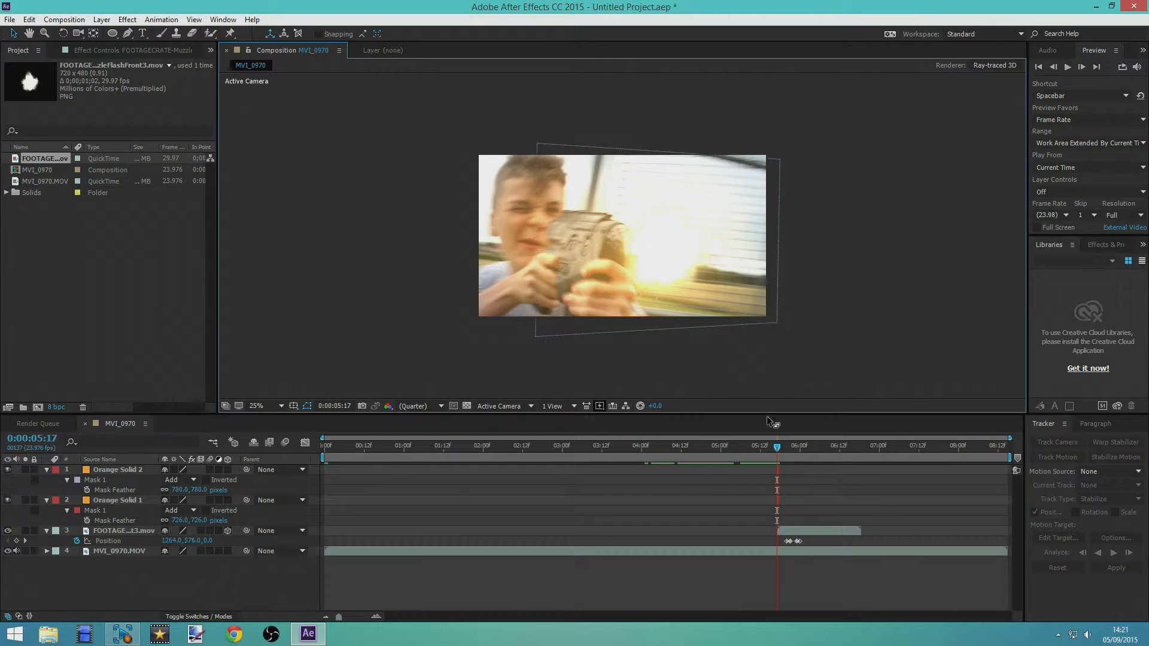
{"action": "left_click_drag", "start_coordinate": [780, 453], "coordinate": [849, 471]}
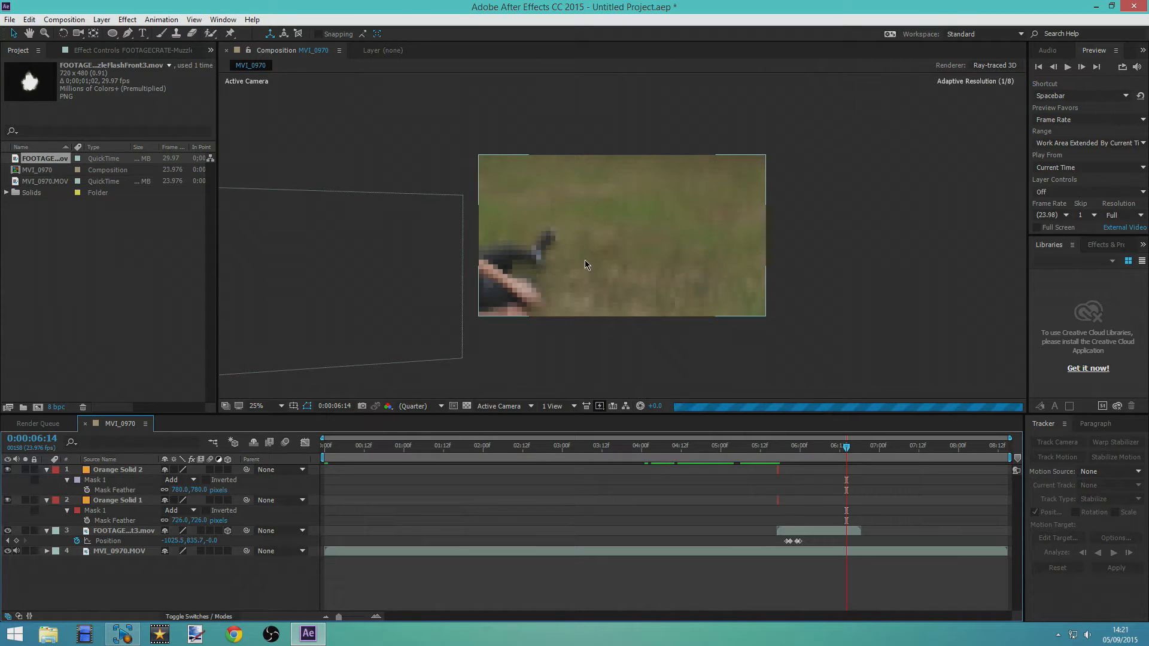